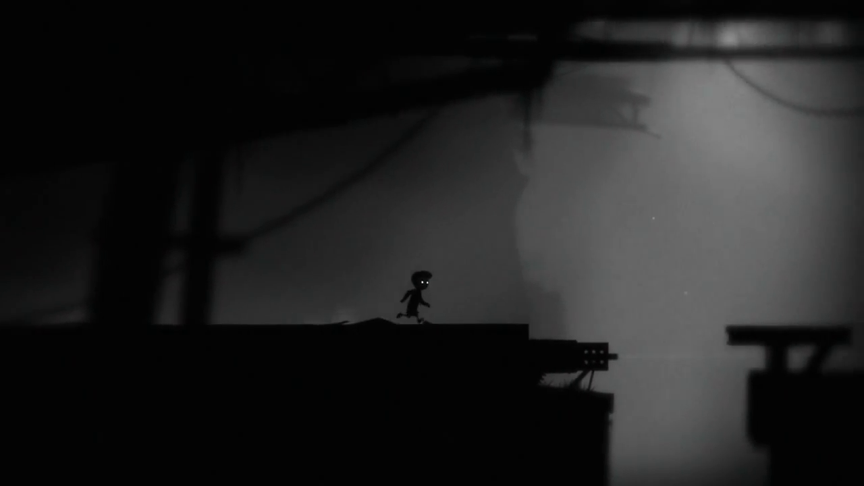
pyautogui.press('Up')
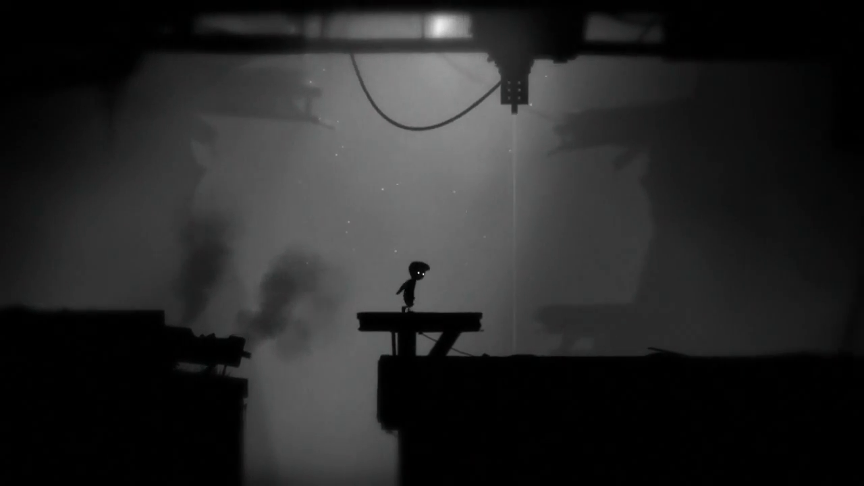
pyautogui.press('Right')
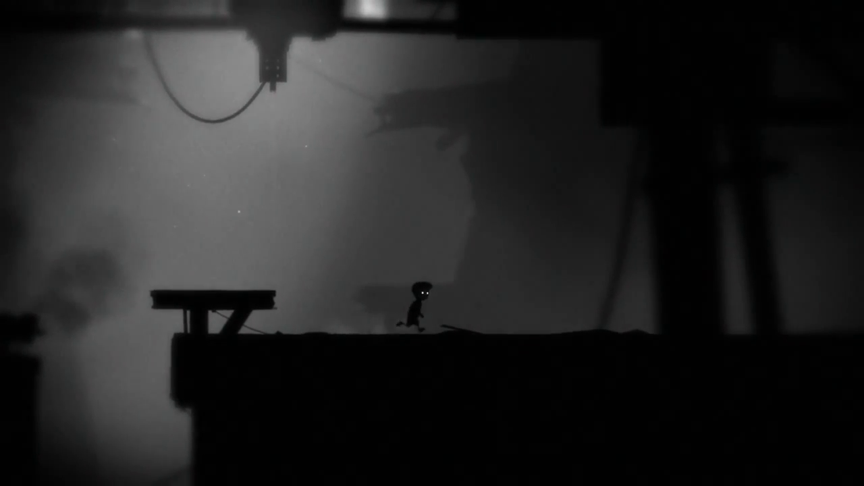
pyautogui.press('Right')
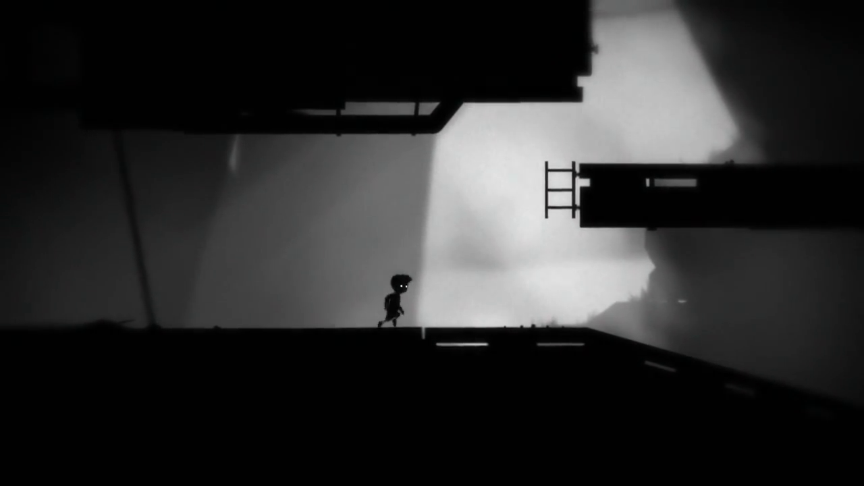
pyautogui.press('Right')
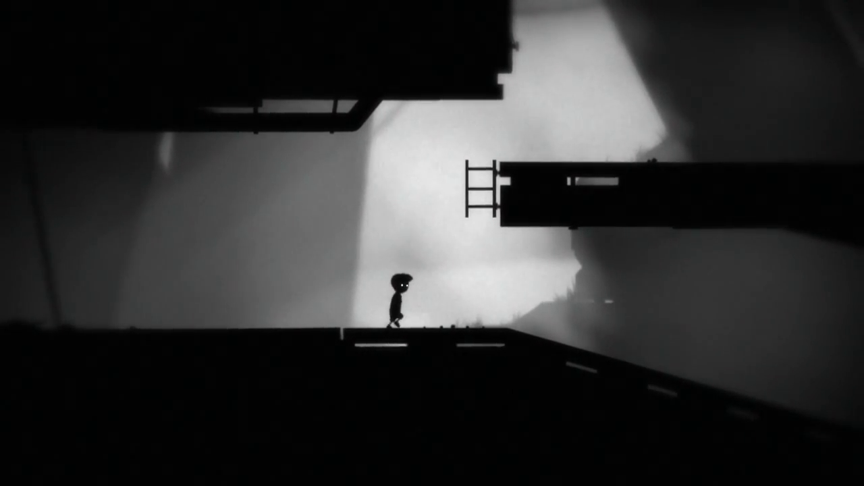
pyautogui.press('Up')
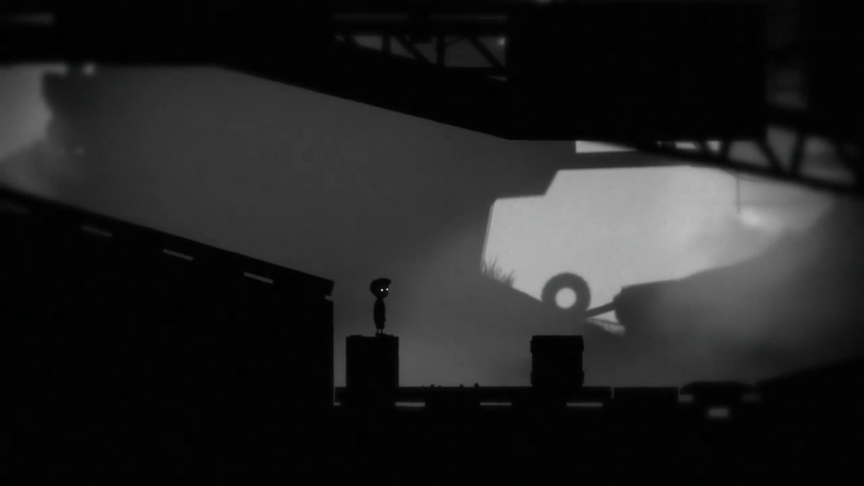
pyautogui.press('Right')
pyautogui.press('Up')
pyautogui.press('Up')
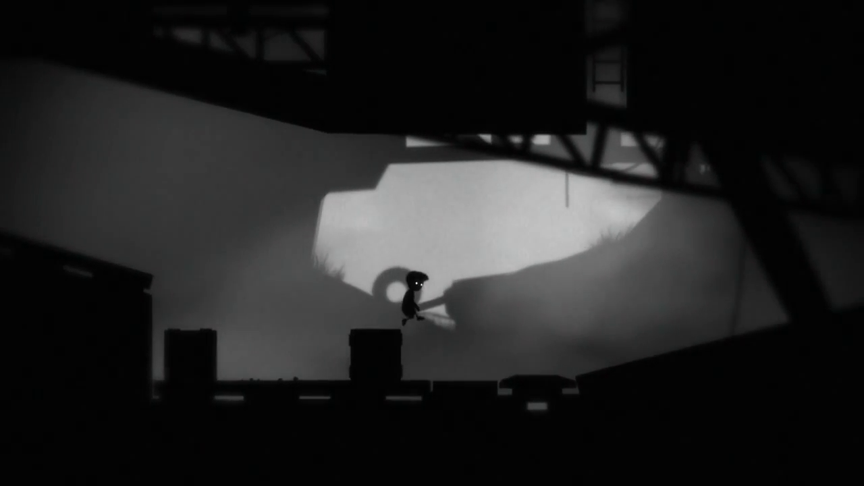
pyautogui.press('ctrl')
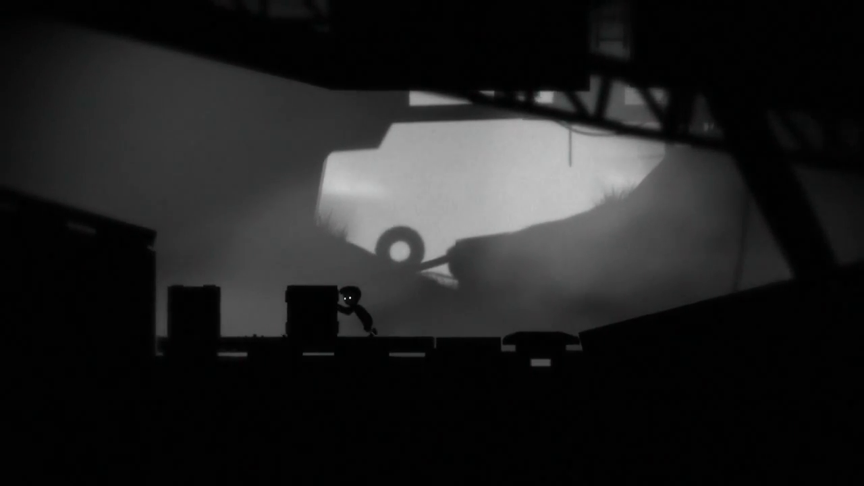
pyautogui.press('Up')
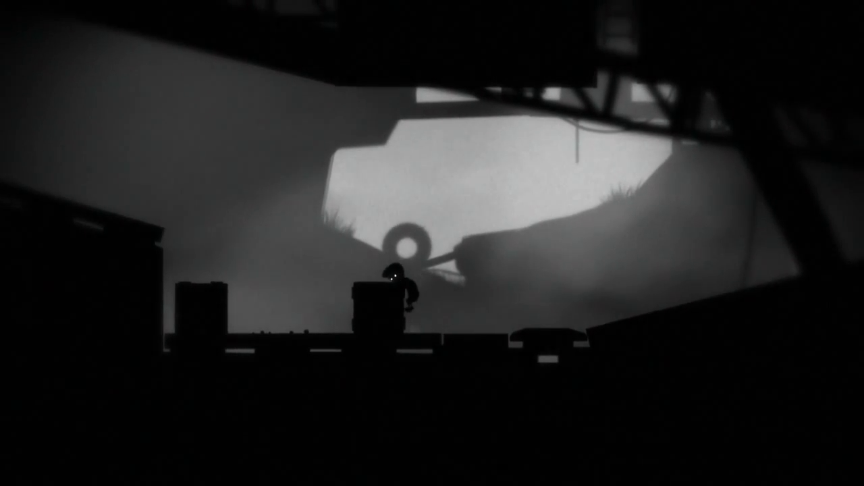
pyautogui.press('Left')
pyautogui.press('Up')
pyautogui.press('Left')
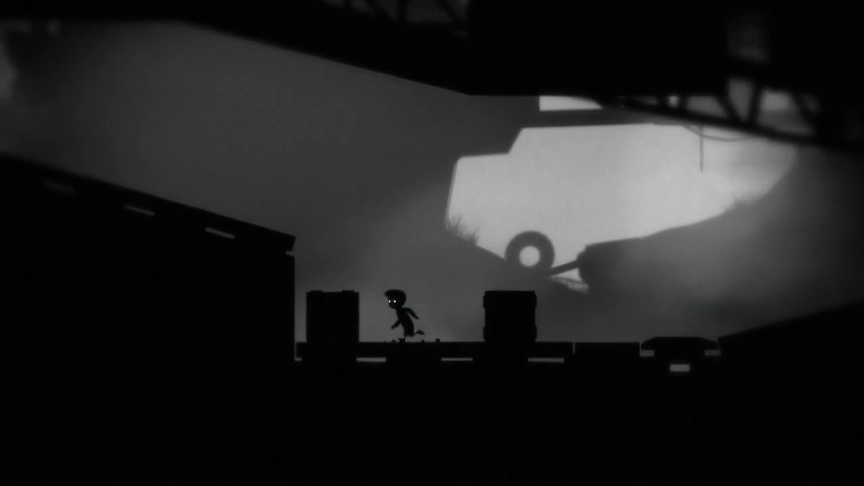
pyautogui.press('ctrl')
pyautogui.press('Right')
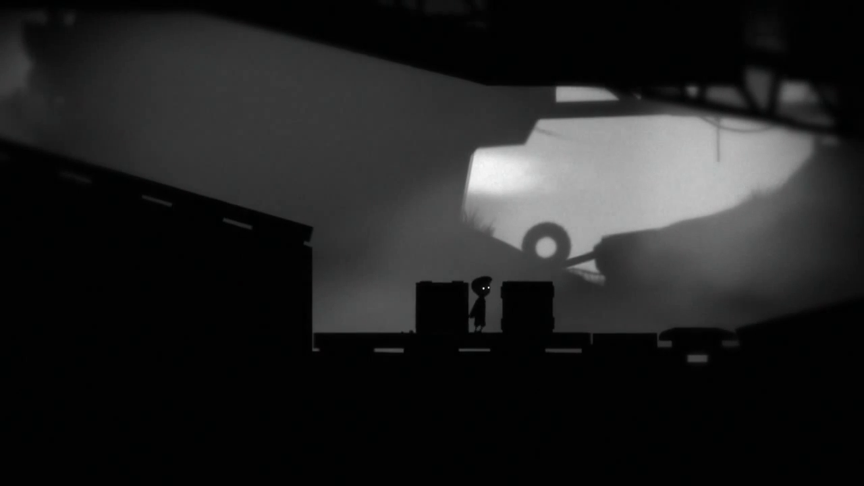
pyautogui.press('ctrl')
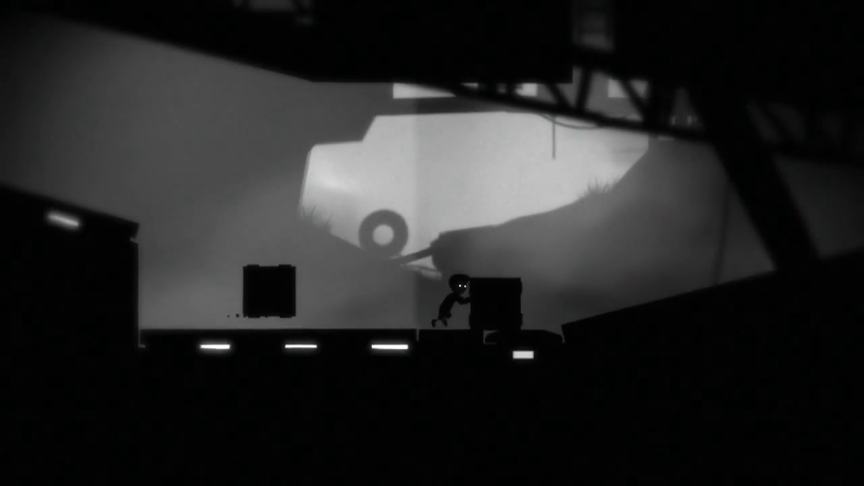
pyautogui.press('Up')
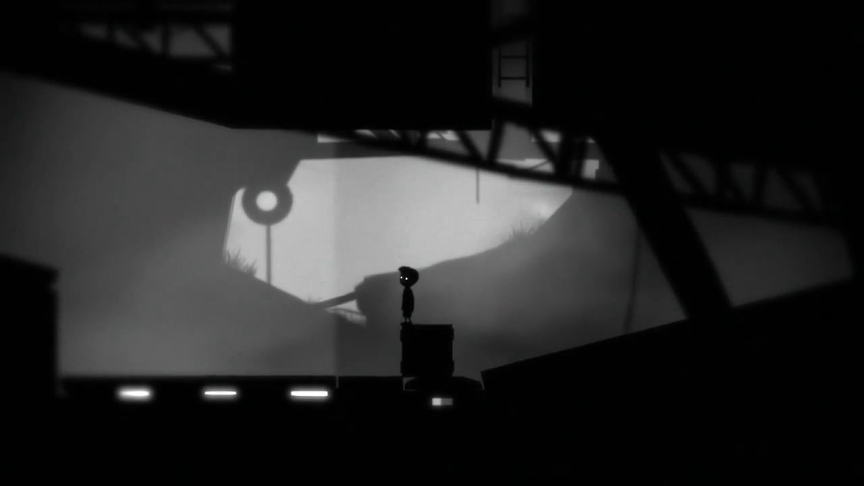
pyautogui.press('Left')
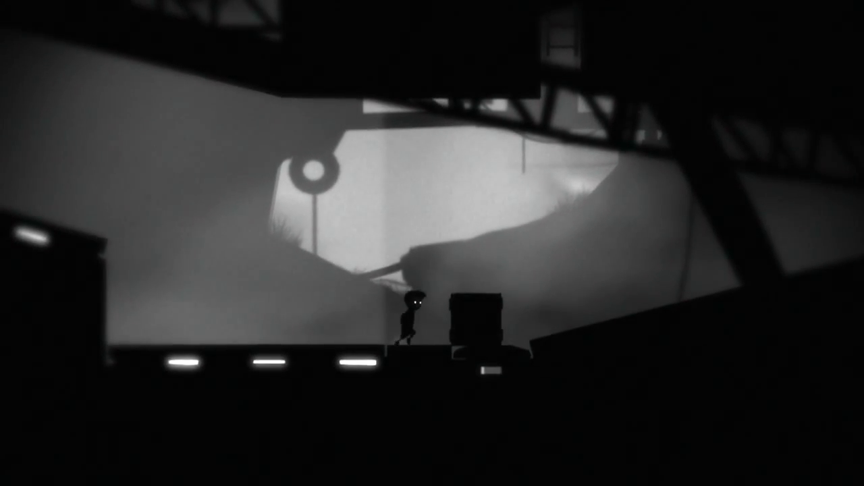
pyautogui.press('ctrl')
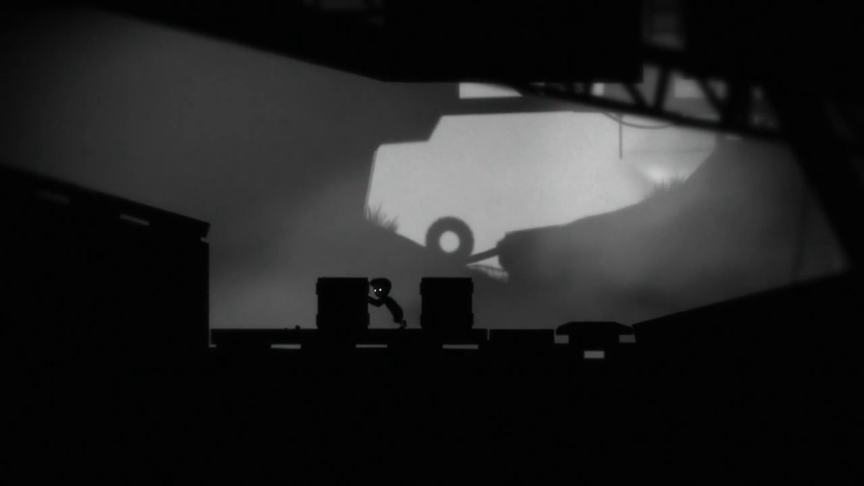
pyautogui.hotkey('ctrl', 'Left')
pyautogui.press('Right')
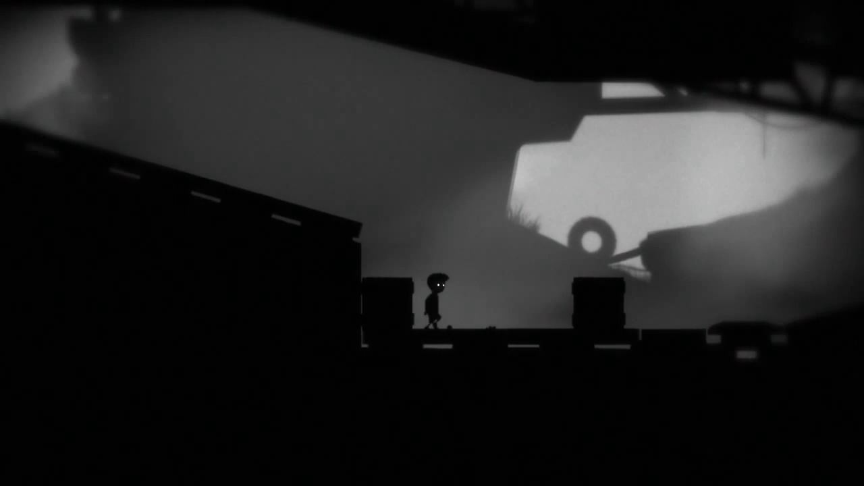
pyautogui.press('Right')
pyautogui.press('Up')
pyautogui.press('Left')
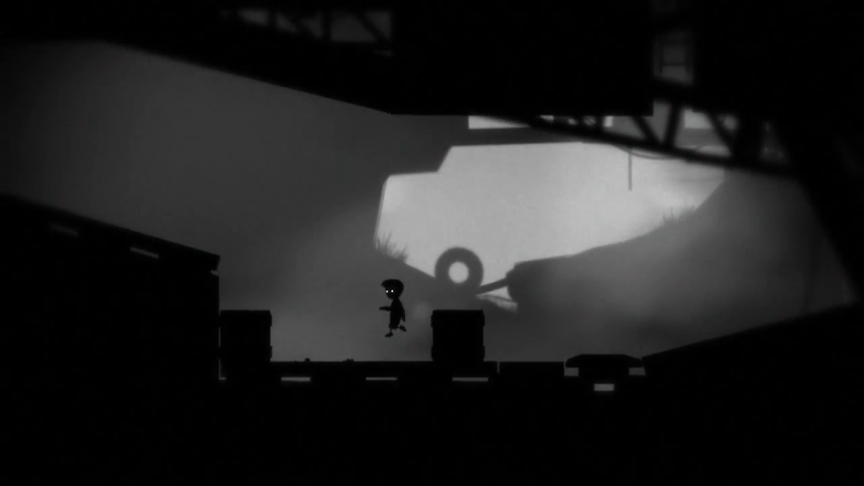
pyautogui.press('Left')
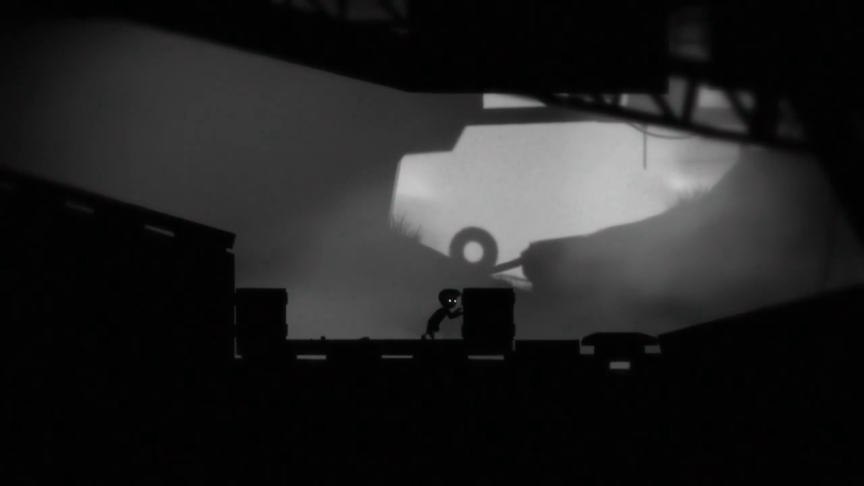
pyautogui.hotkey('ctrl', 'Right')
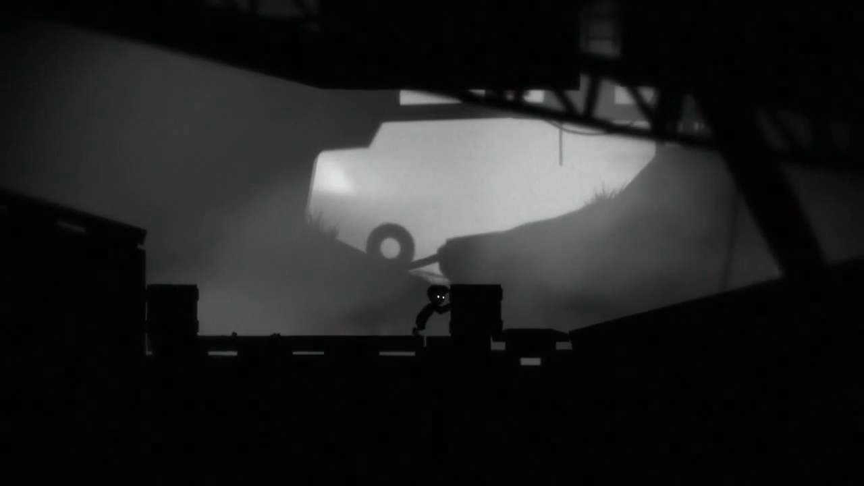
pyautogui.press('Left')
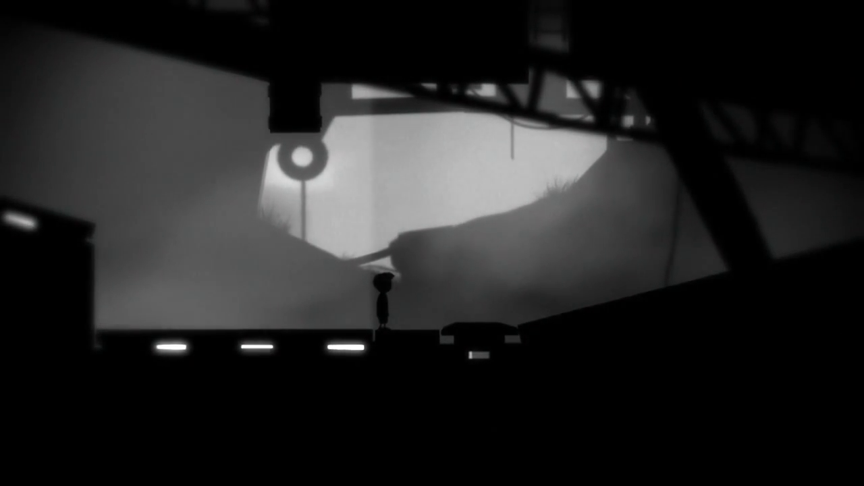
pyautogui.press('Left')
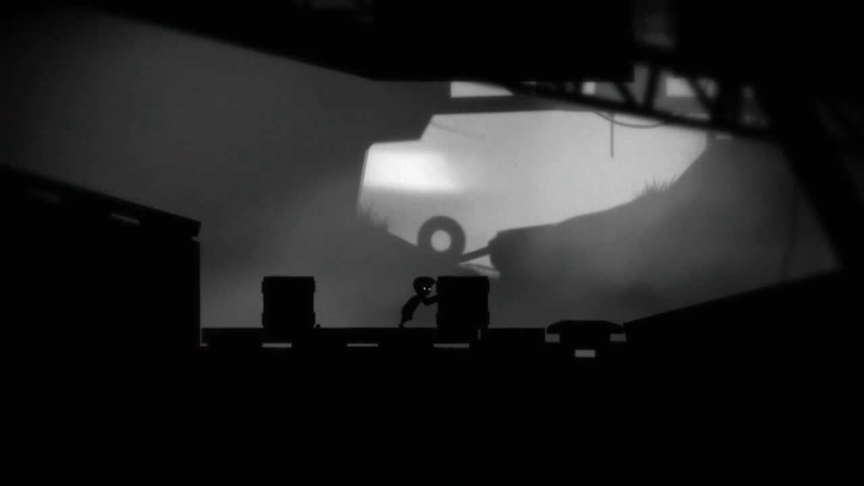
pyautogui.press('Right')
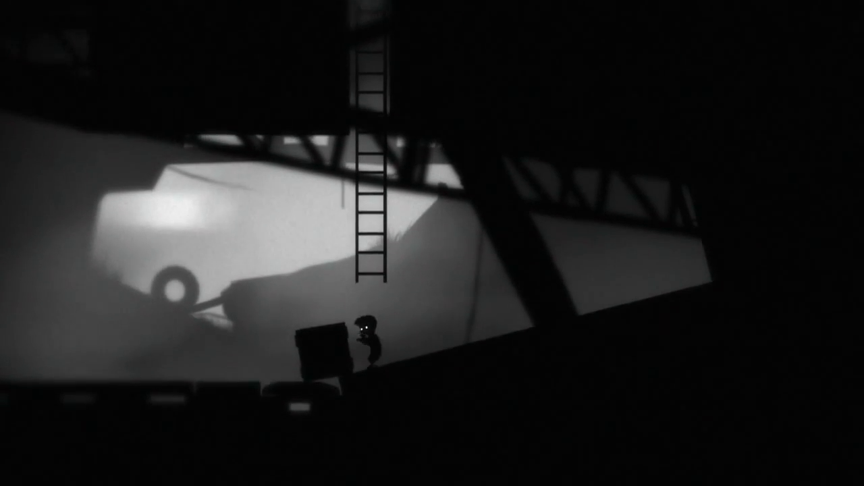
pyautogui.press('Up')
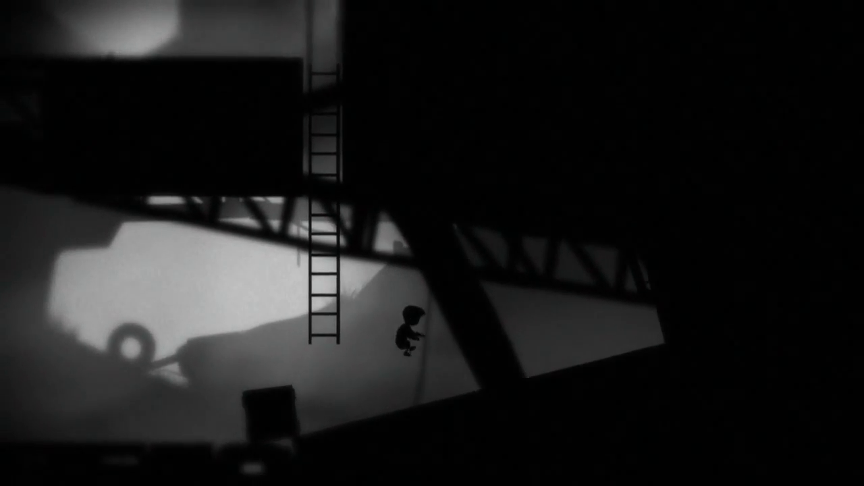
pyautogui.press('Up')
pyautogui.press('Down')
pyautogui.press('Right')
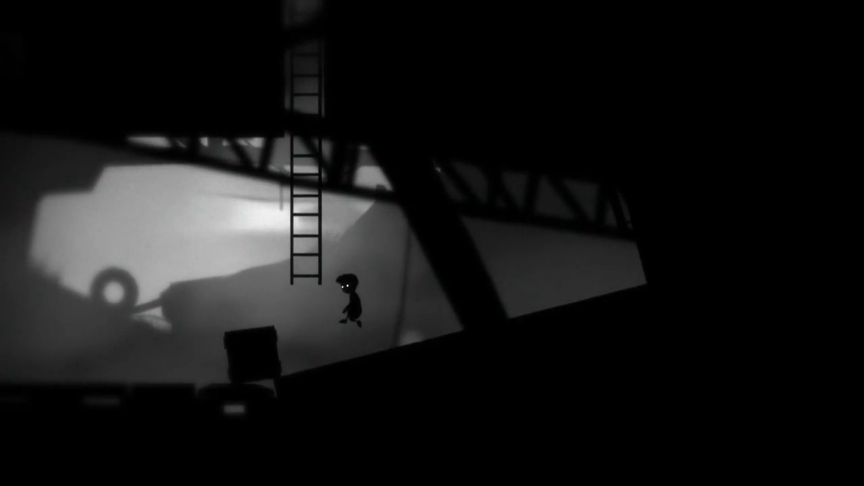
pyautogui.press('Up')
pyautogui.press('Up')
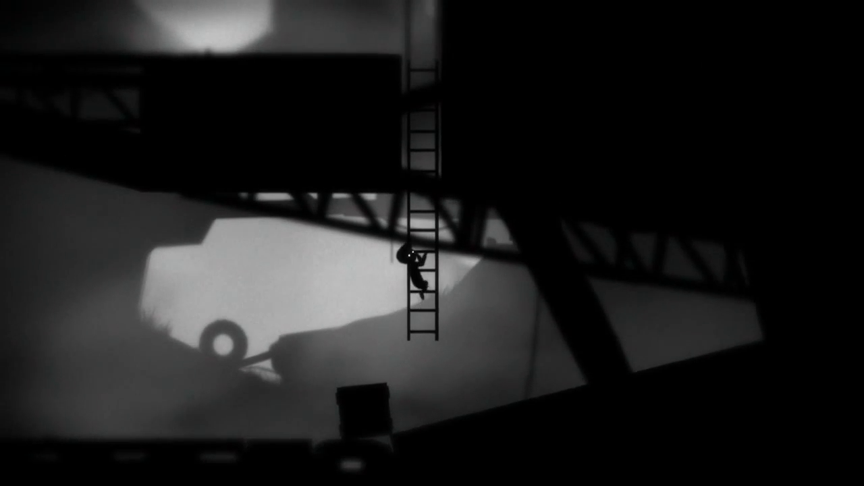
pyautogui.press('Up')
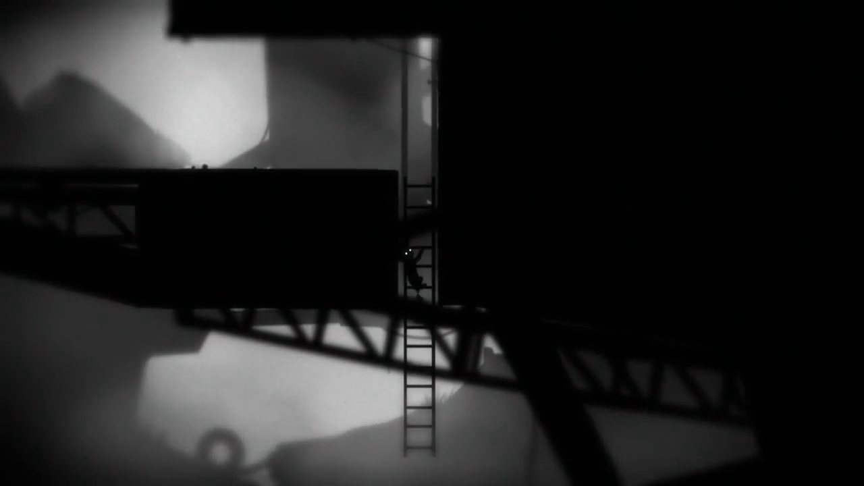
pyautogui.press('Up')
pyautogui.press('Left')
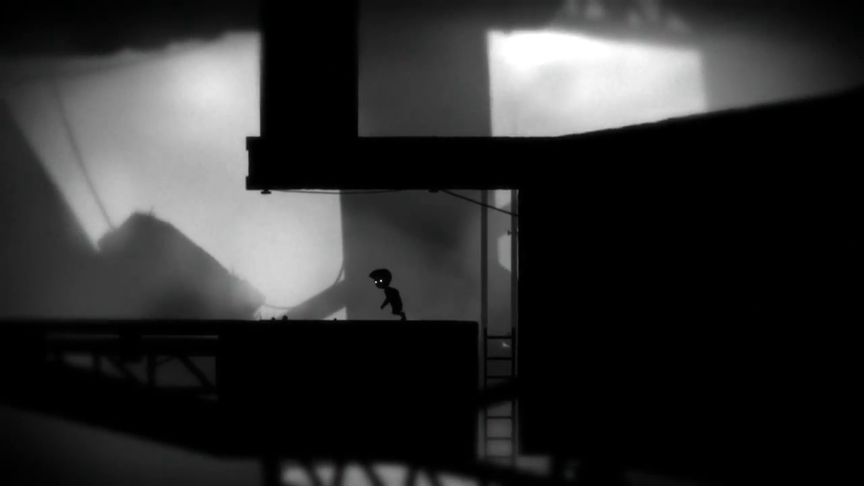
pyautogui.press('Left')
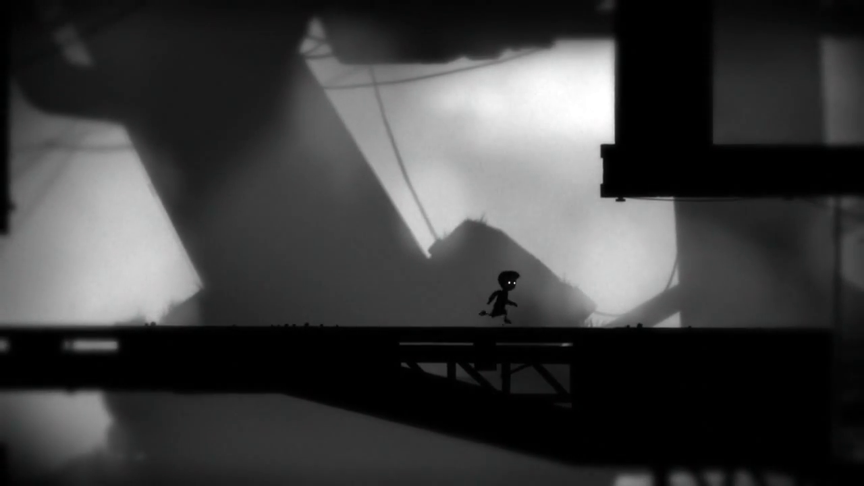
pyautogui.press('Right')
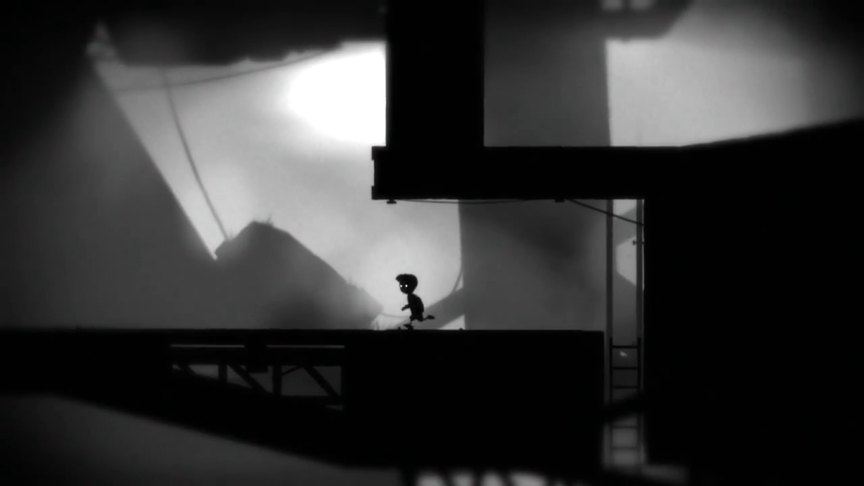
pyautogui.press('Left')
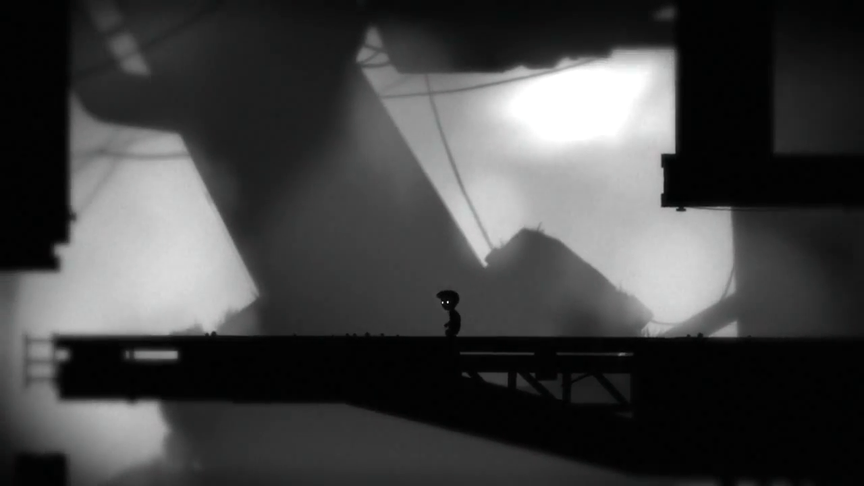
pyautogui.press('Left')
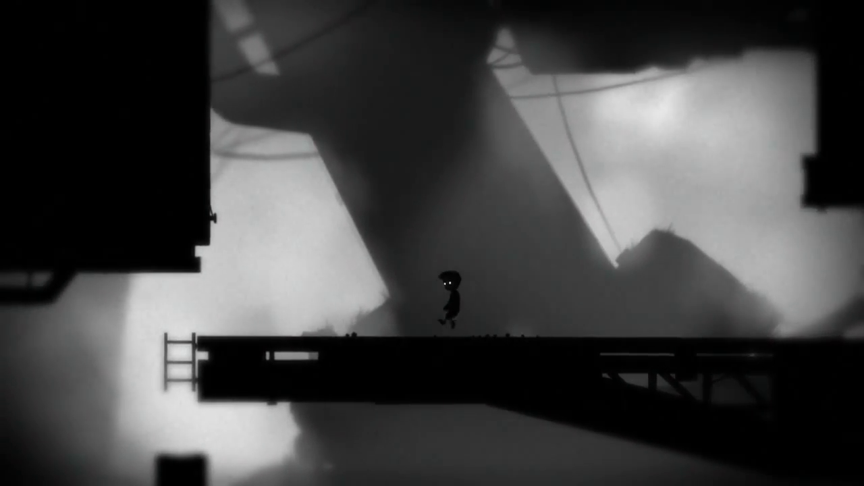
pyautogui.press('Up')
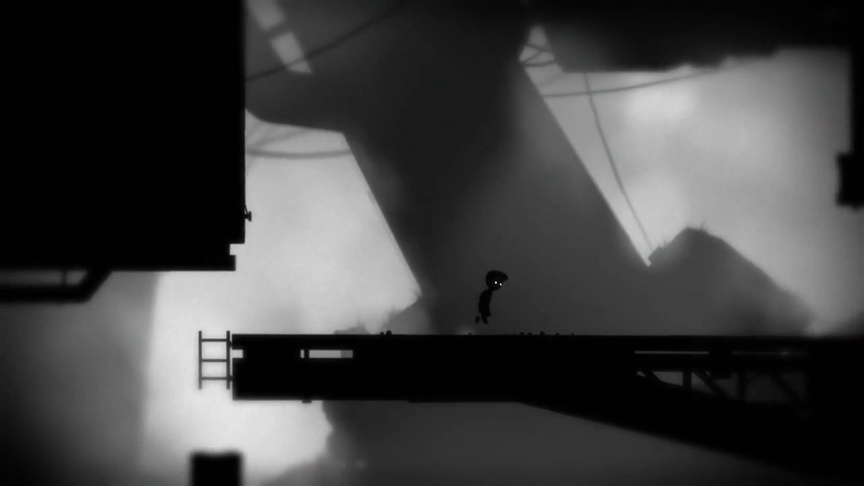
pyautogui.press('Right')
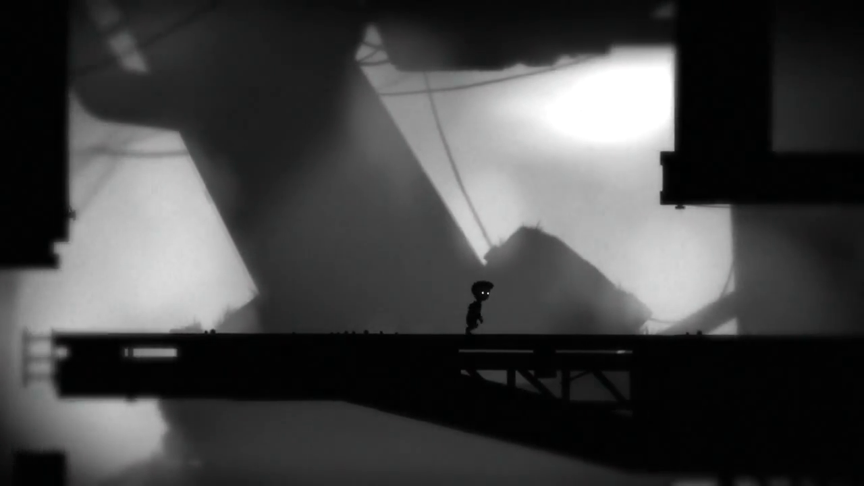
pyautogui.press('Up')
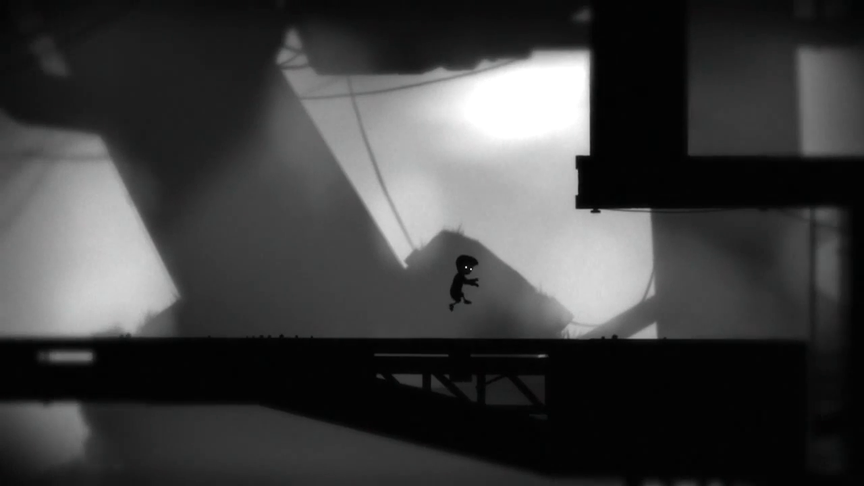
pyautogui.press('Right')
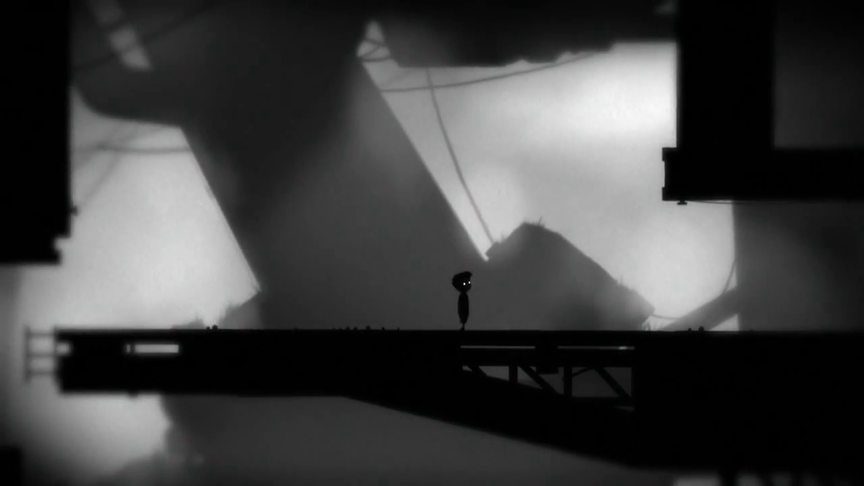
pyautogui.press('Right')
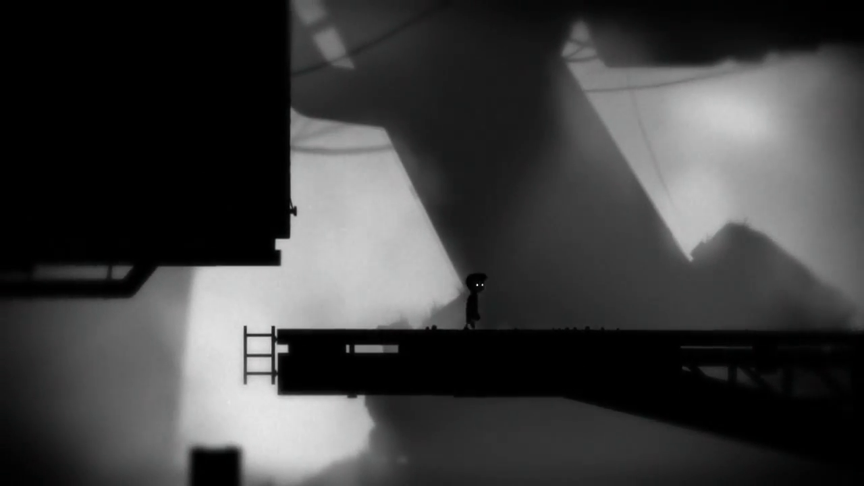
pyautogui.press('Right')
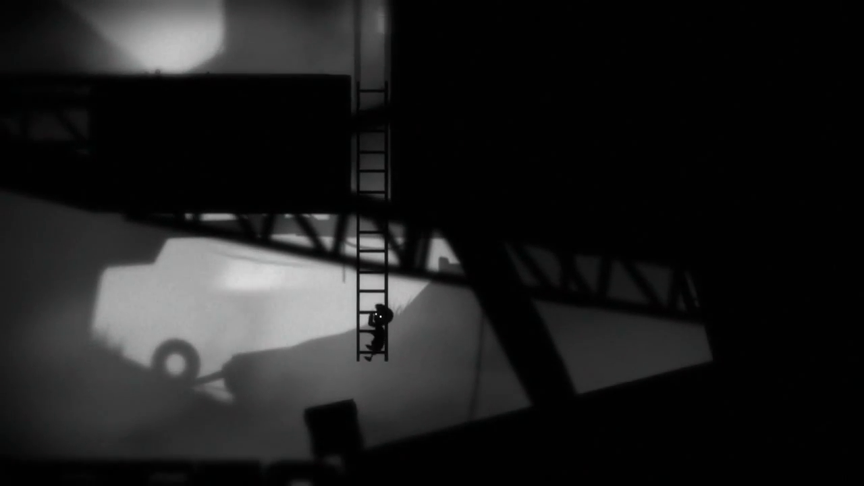
pyautogui.press('Down')
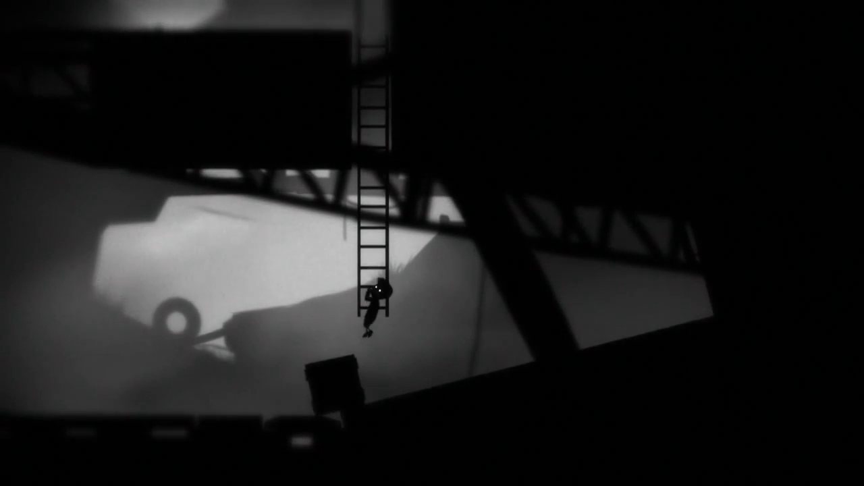
pyautogui.press('Down')
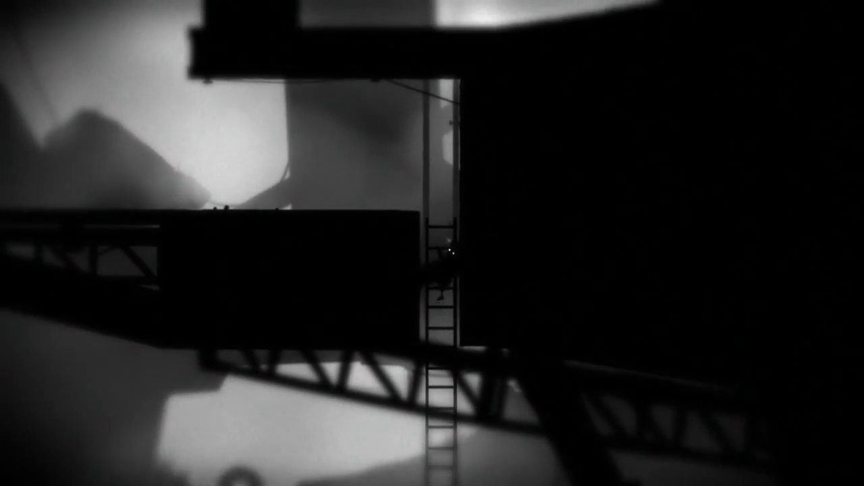
pyautogui.press('Left')
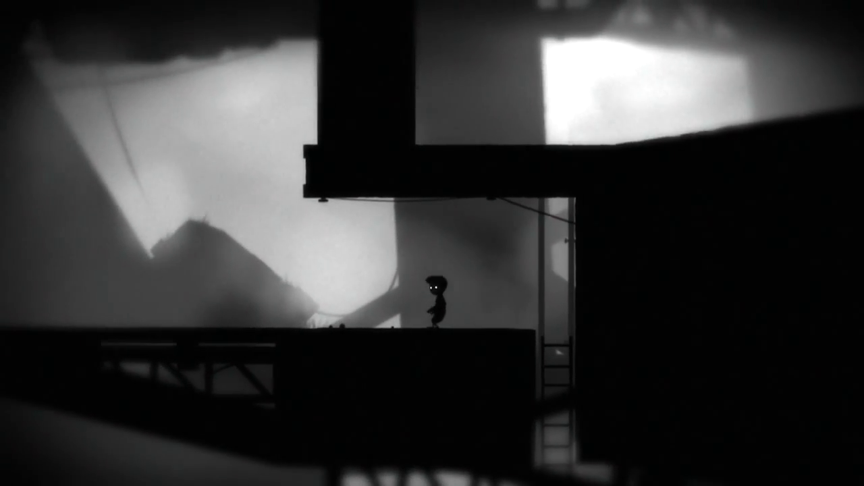
pyautogui.press('Left')
pyautogui.press('Up')
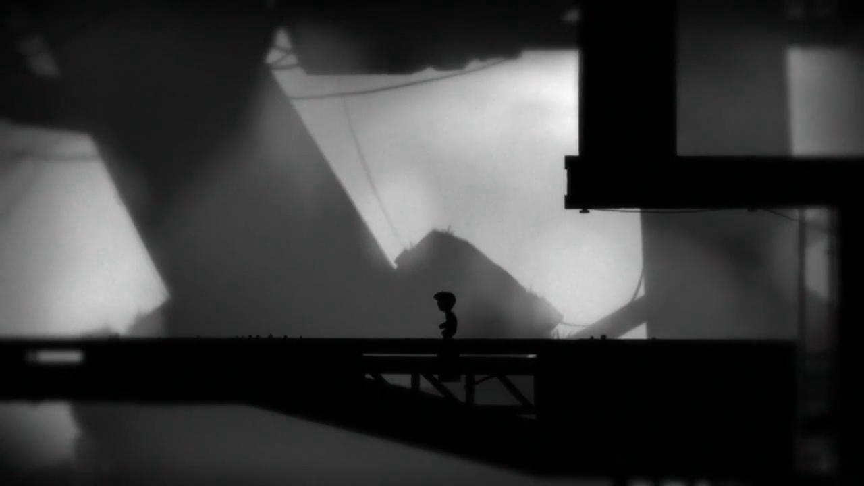
pyautogui.press('Left')
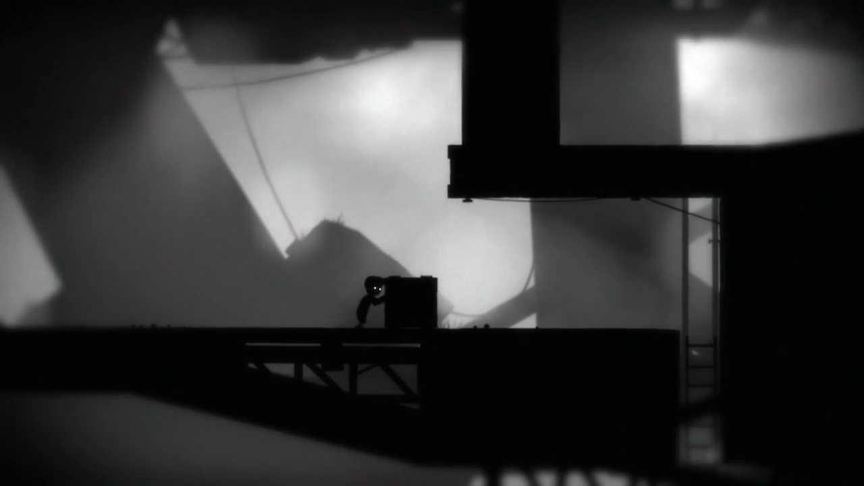
pyautogui.press('Up')
pyautogui.press('Up')
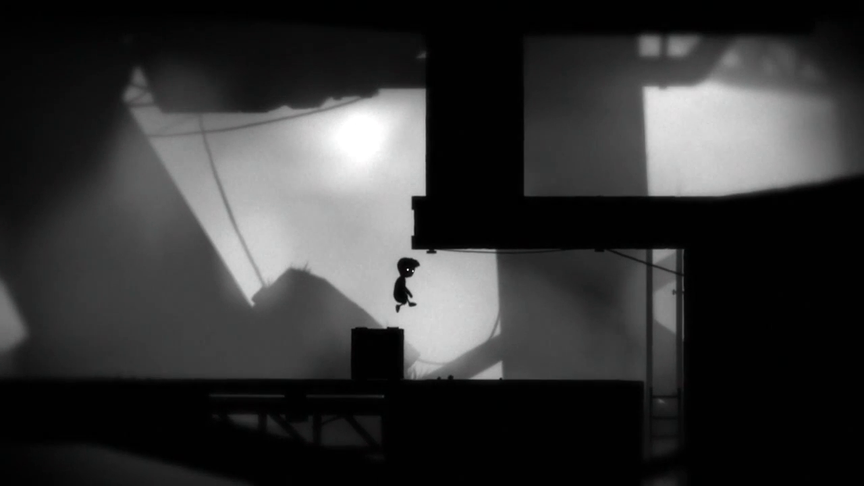
pyautogui.press('Right')
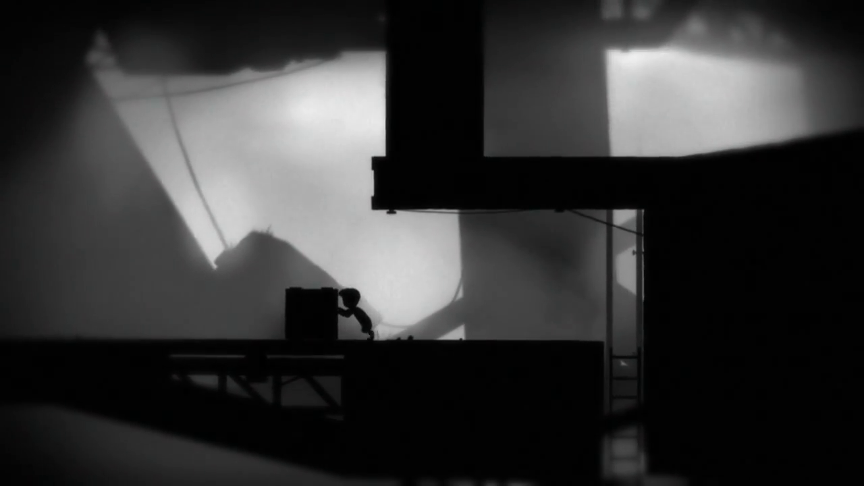
pyautogui.press('ctrl')
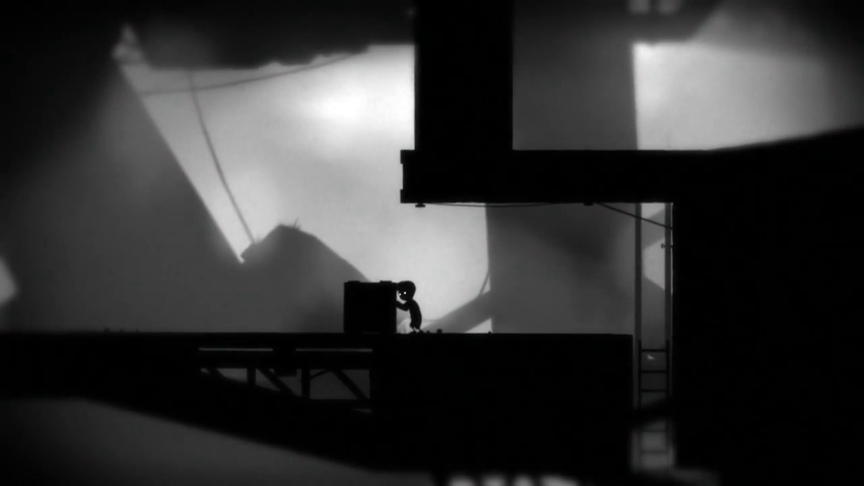
pyautogui.press('Right')
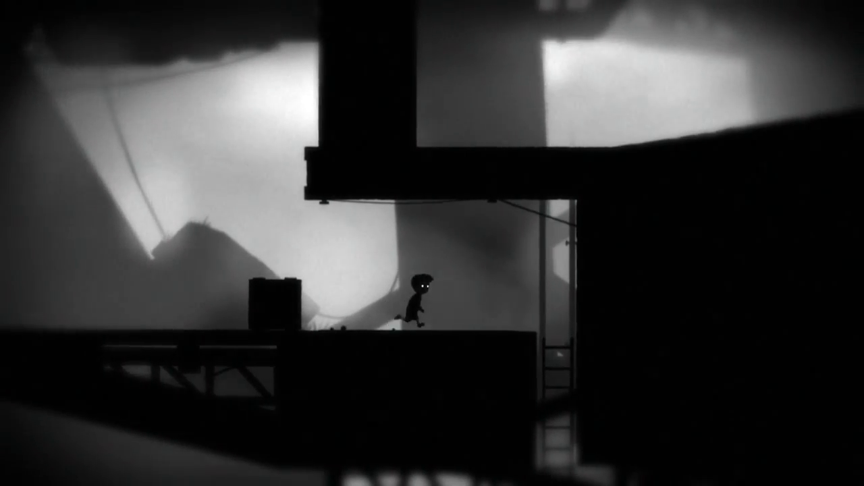
pyautogui.press('Right')
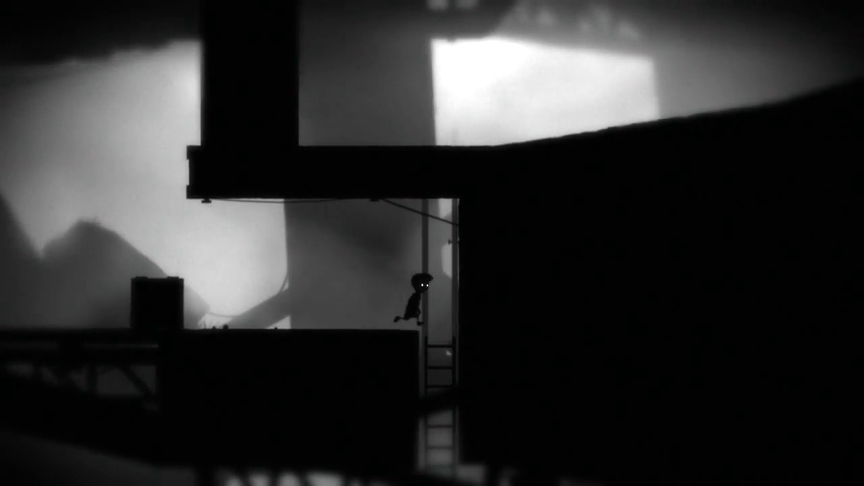
pyautogui.press('Down')
pyautogui.press('Down')
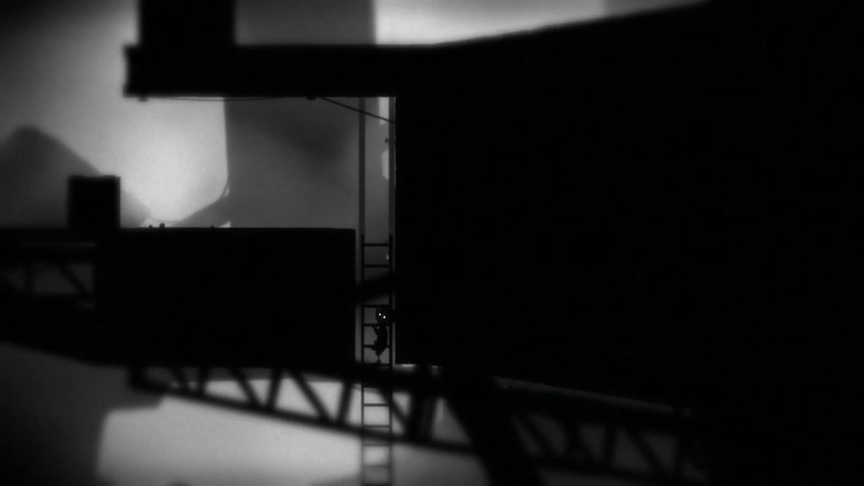
pyautogui.press('Down')
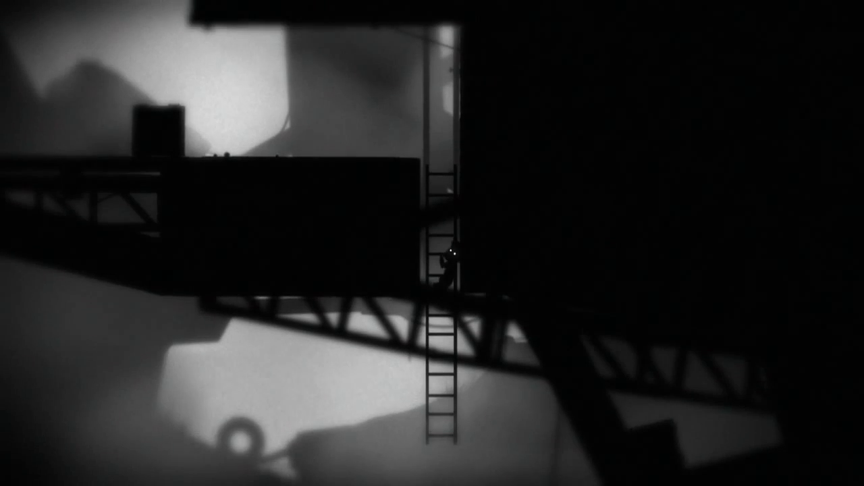
pyautogui.press('Up')
pyautogui.press('Up')
pyautogui.press('Up')
pyautogui.press('Left')
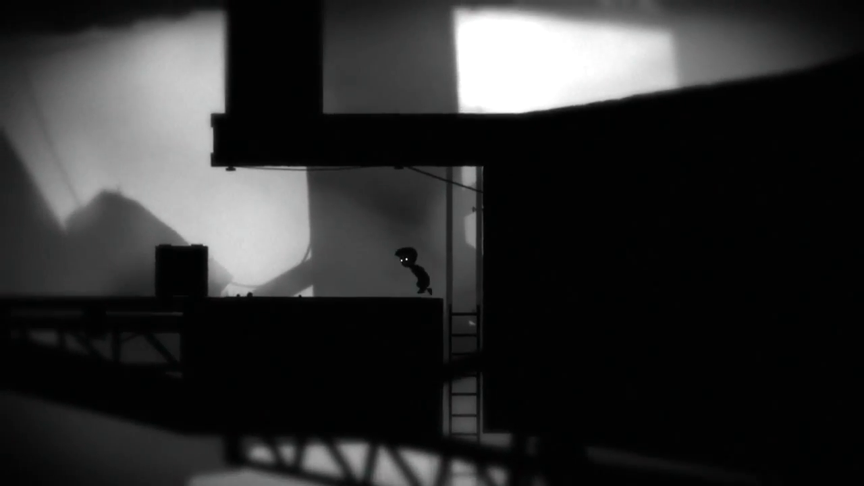
pyautogui.press('Left')
pyautogui.press('Left')
pyautogui.press('Left')
pyautogui.press('Up')
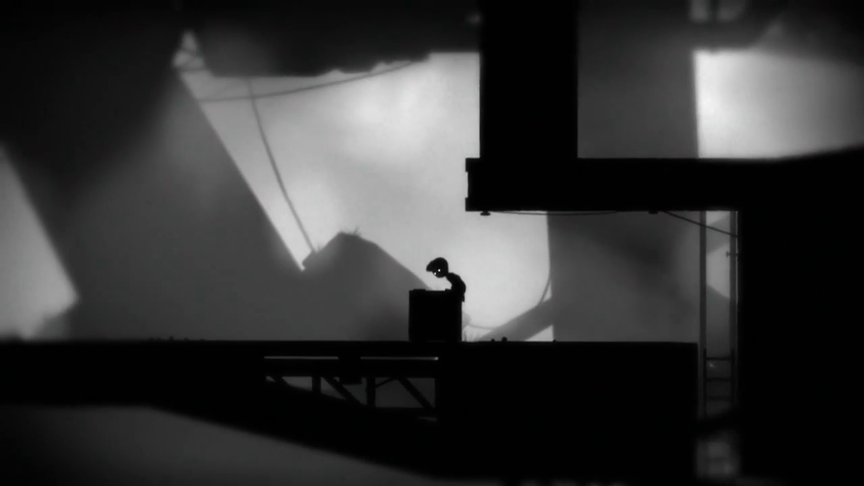
pyautogui.press('Left')
pyautogui.press('ctrl')
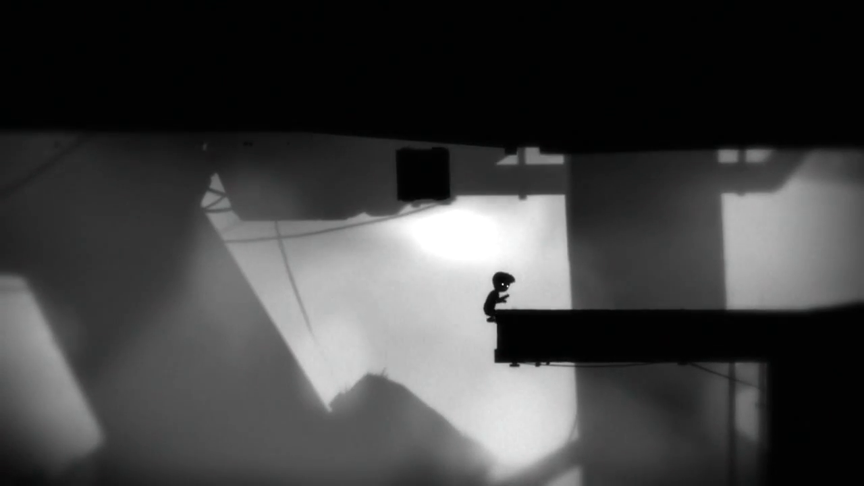
pyautogui.press('Right')
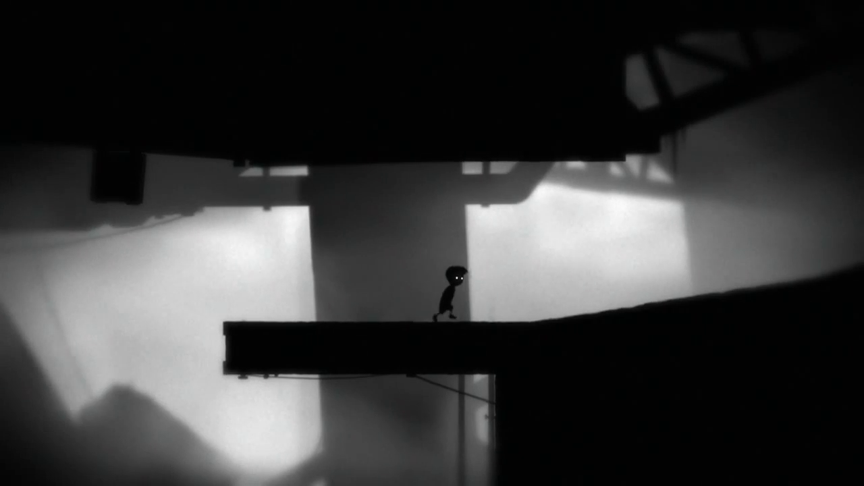
pyautogui.press('Right')
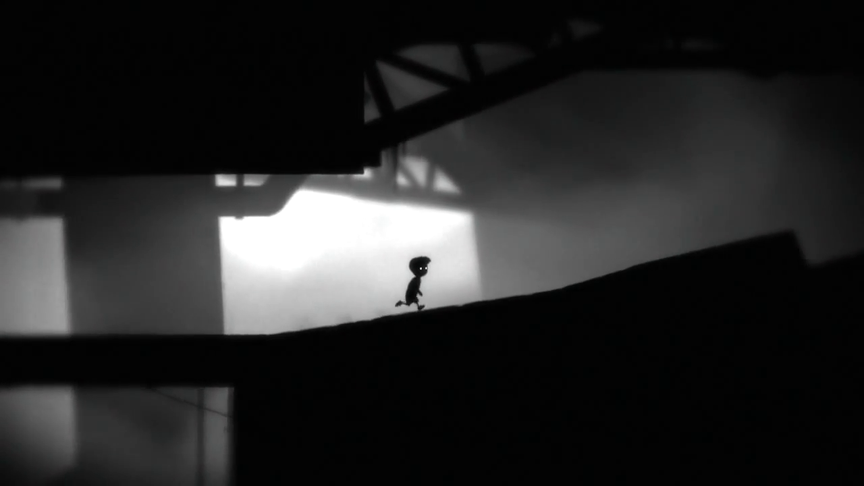
pyautogui.press('Right')
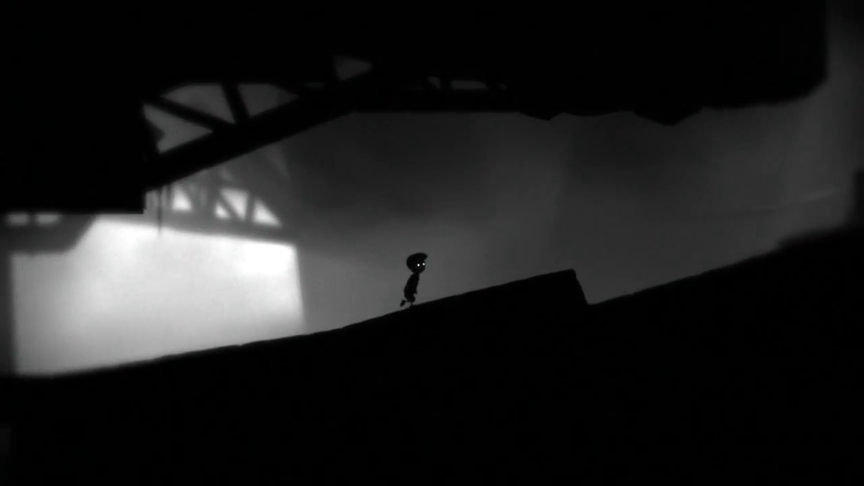
pyautogui.press('ctrl')
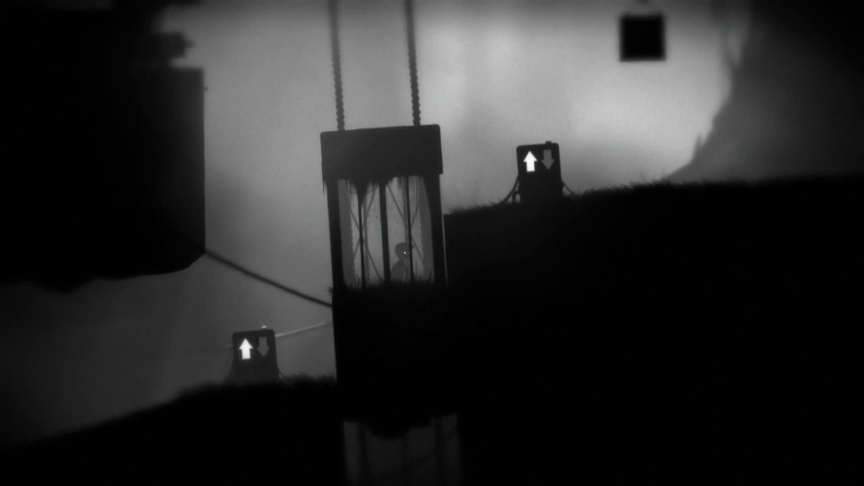
pyautogui.press('Right')
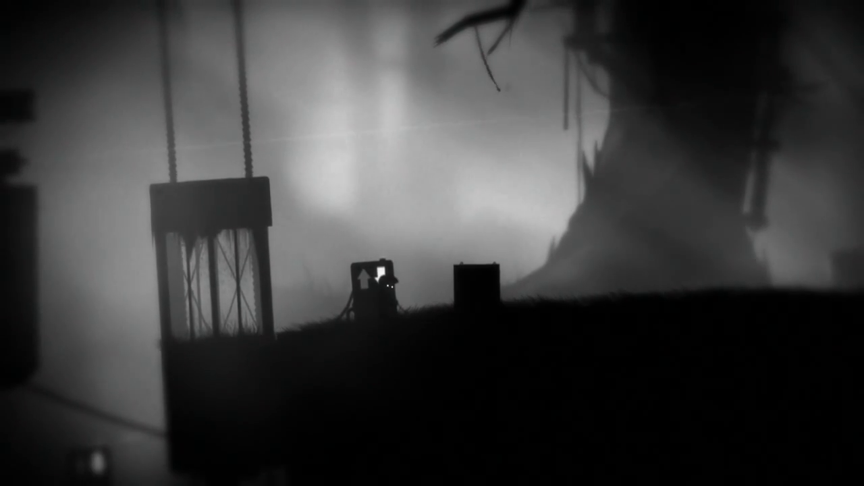
pyautogui.press('Right')
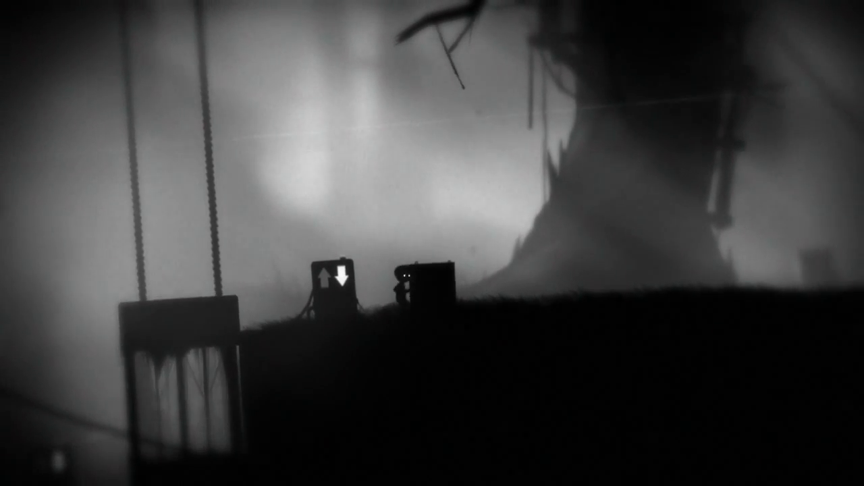
pyautogui.press('Up')
pyautogui.press('Right')
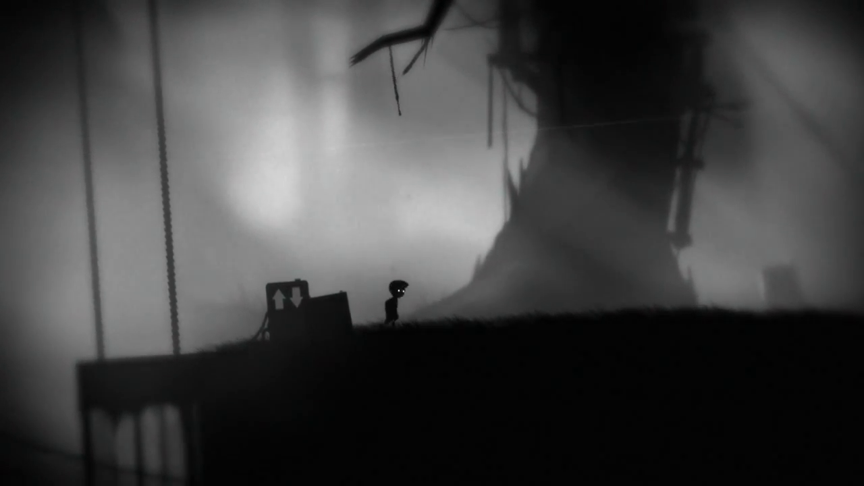
pyautogui.press('Right')
pyautogui.press('Up')
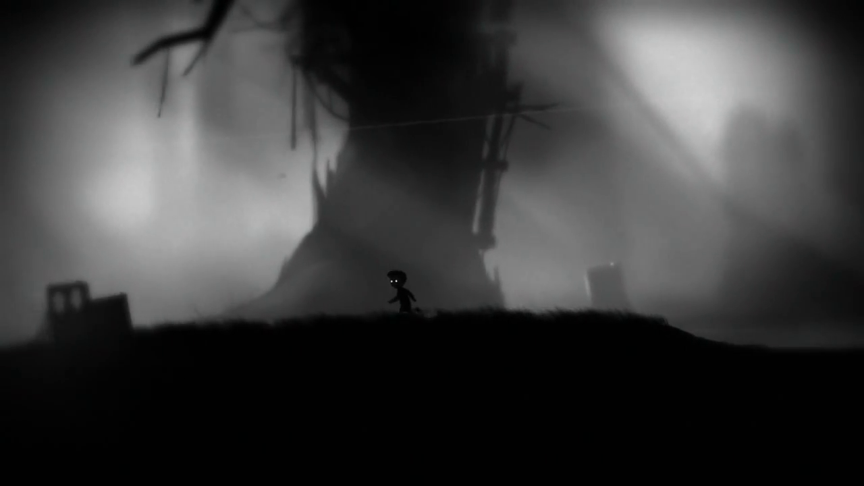
pyautogui.press('Left')
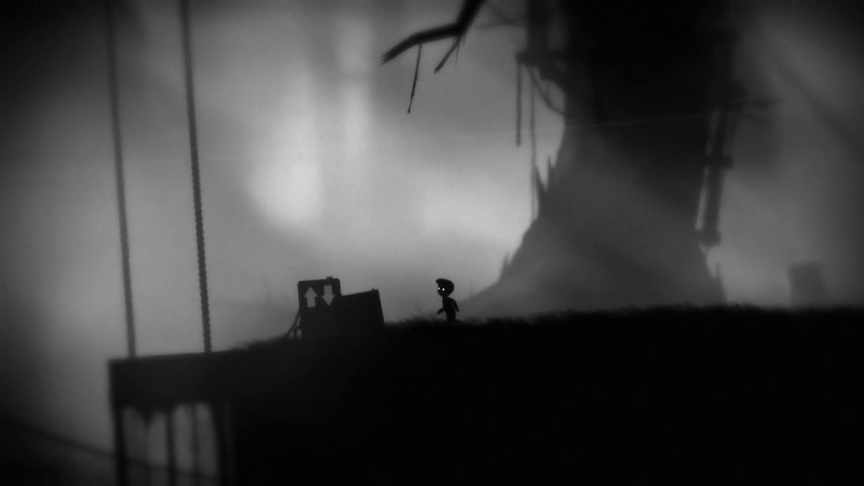
pyautogui.press('Left')
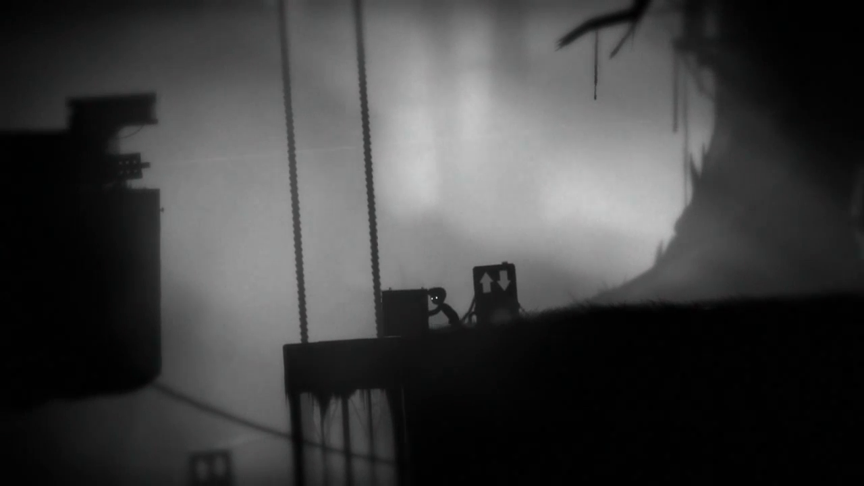
pyautogui.press('Left')
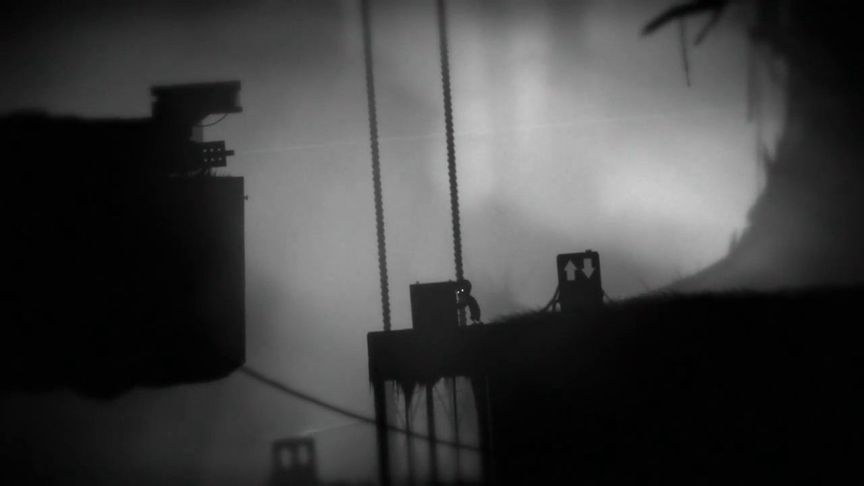
pyautogui.press('Right')
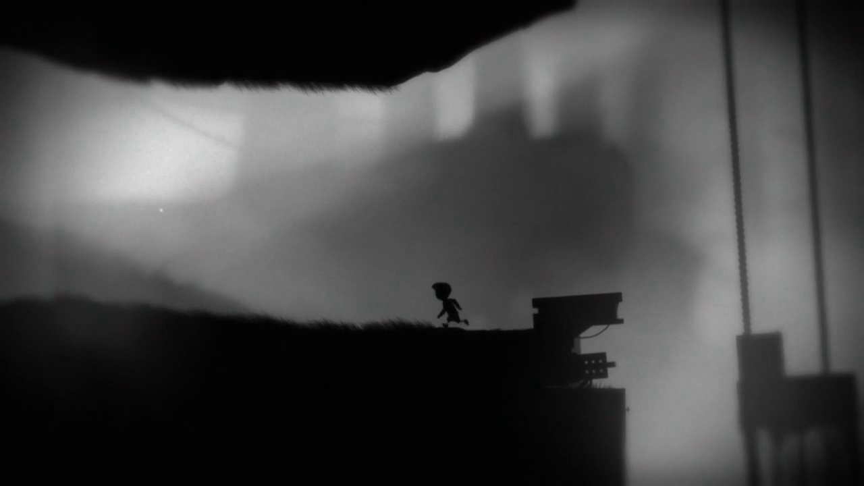
pyautogui.press('Left')
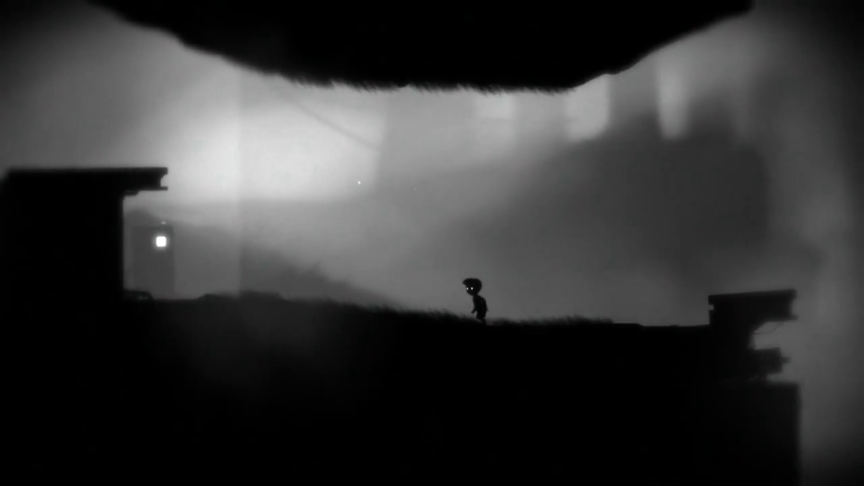
pyautogui.press('Left')
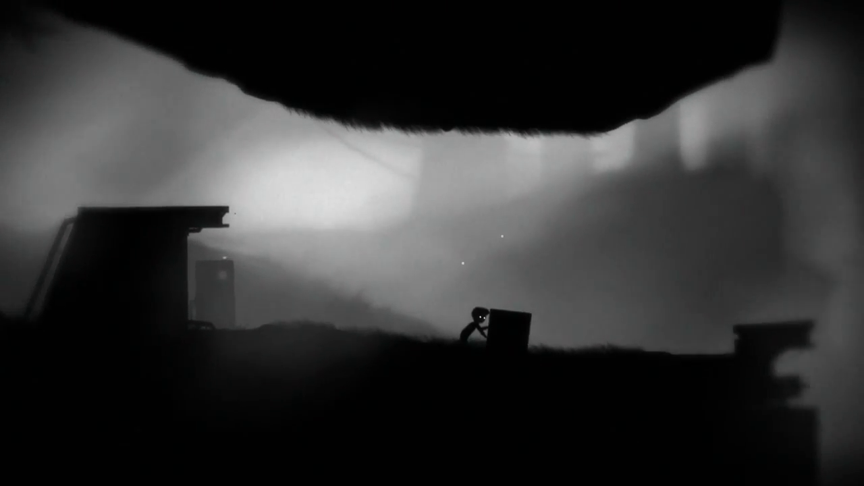
pyautogui.press('Right')
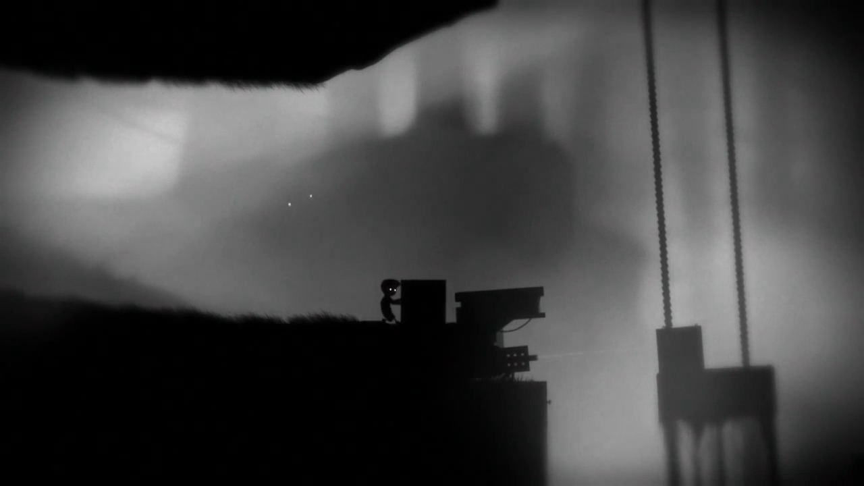
pyautogui.press('Right')
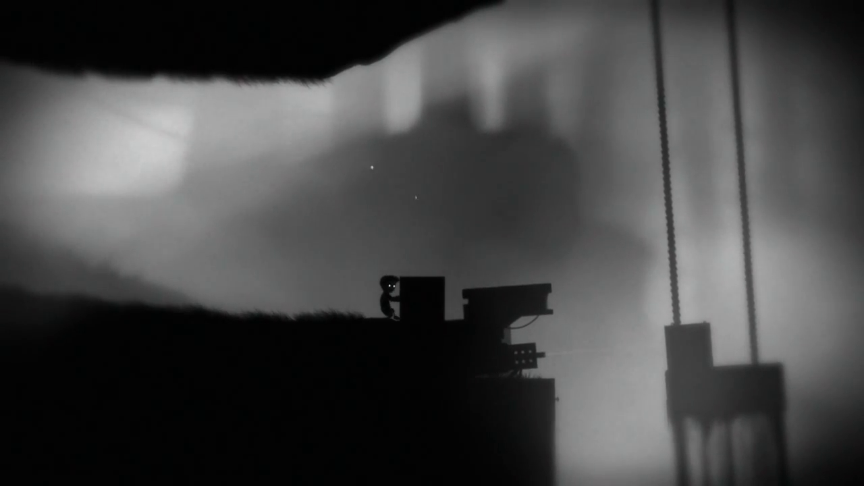
pyautogui.press('Right')
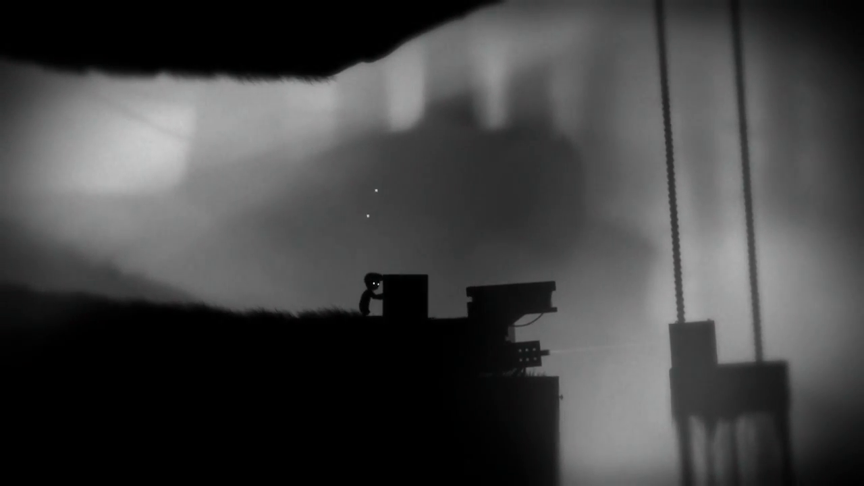
pyautogui.press('Right')
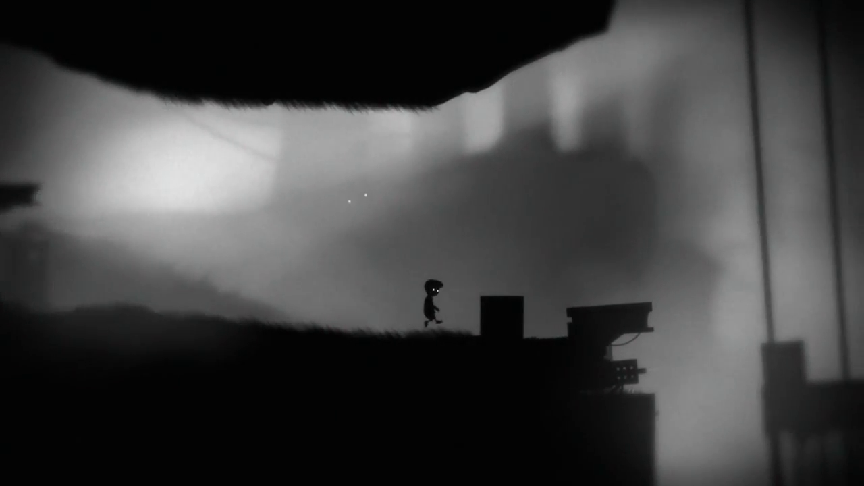
pyautogui.press('Right')
pyautogui.press('Up')
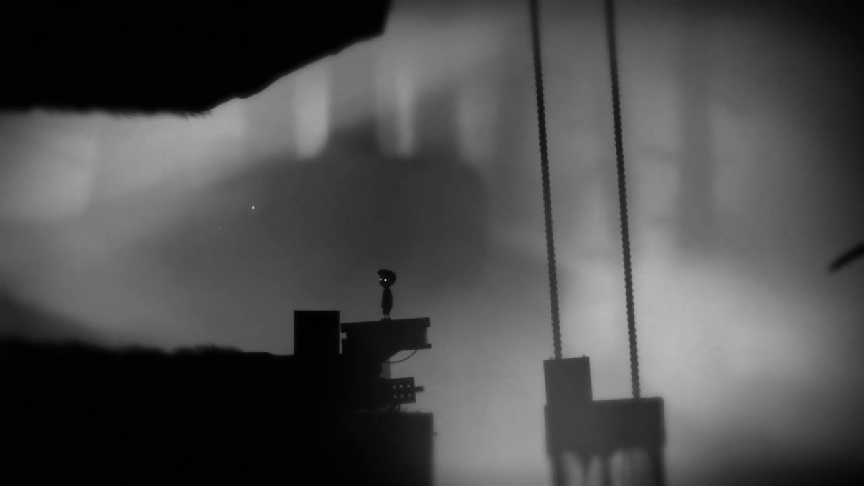
pyautogui.press('Left')
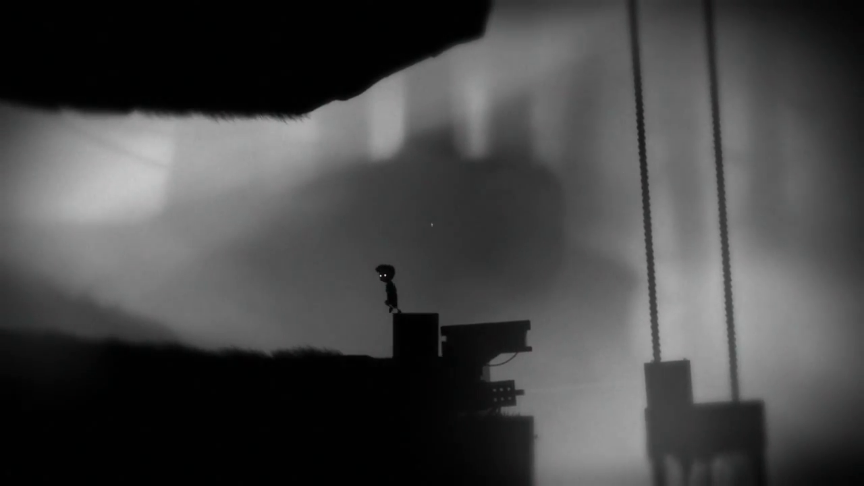
pyautogui.press('Left')
pyautogui.press('Right')
pyautogui.press('ctrl')
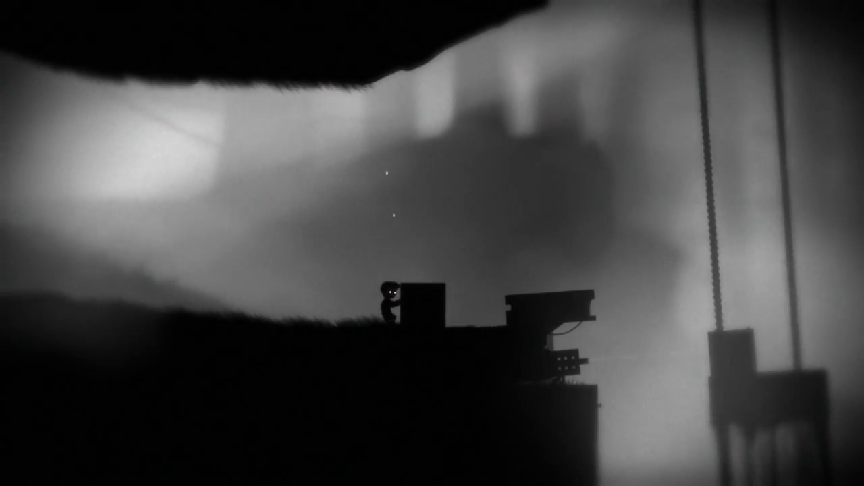
pyautogui.hotkey('ctrl', 'Left')
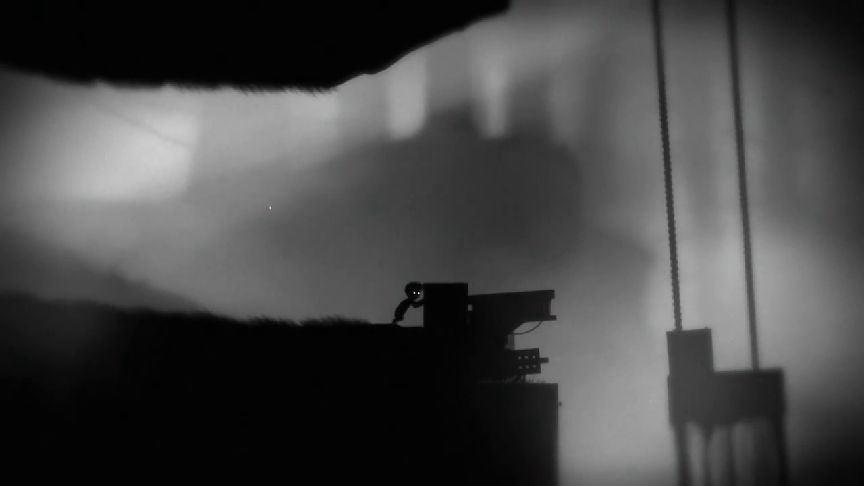
pyautogui.press('Up')
pyautogui.press('Right')
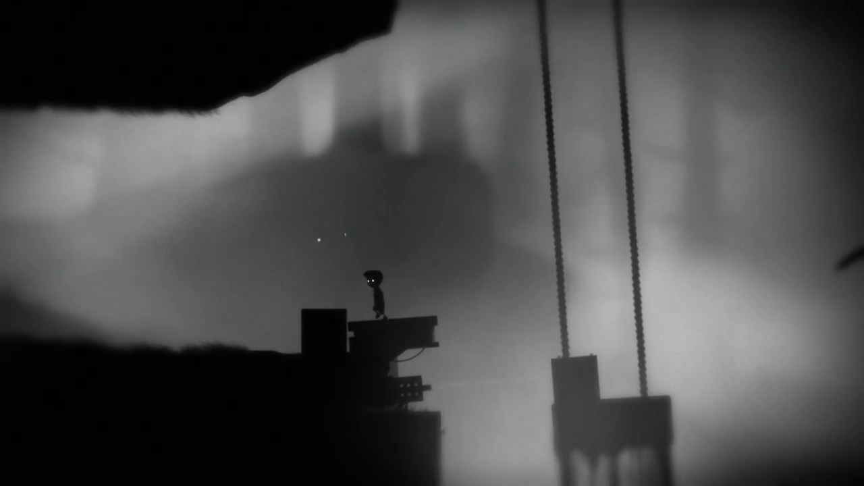
pyautogui.press('Up')
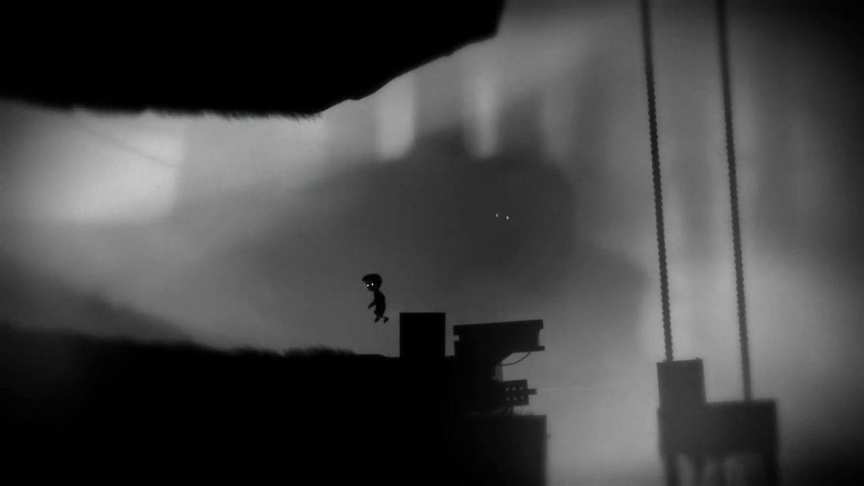
pyautogui.press('Right')
pyautogui.press('ctrl')
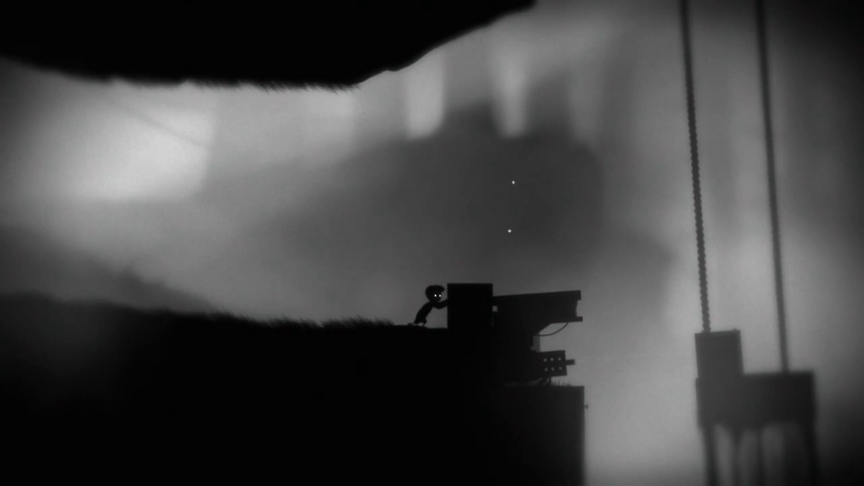
pyautogui.press('Up')
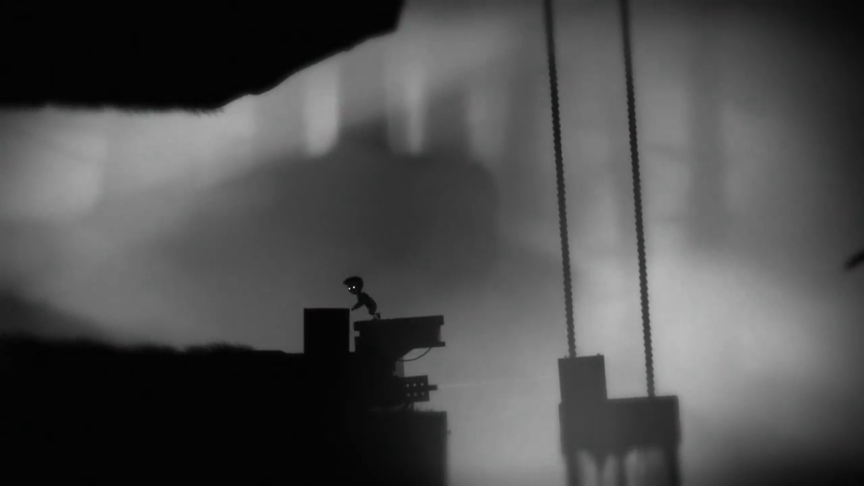
pyautogui.press('ctrl')
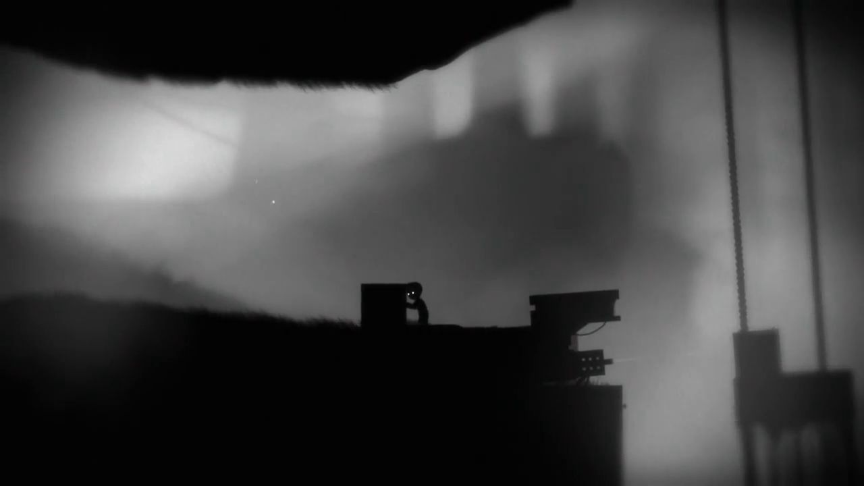
pyautogui.press('Right')
pyautogui.press('Left')
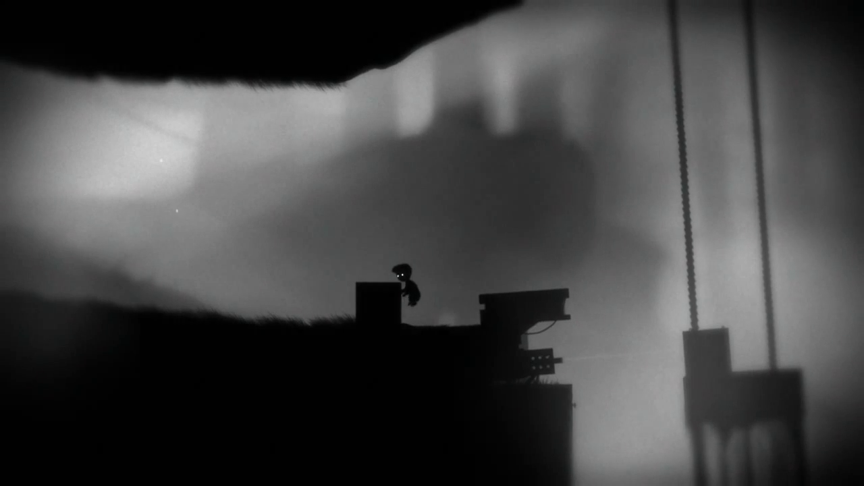
pyautogui.press('Up')
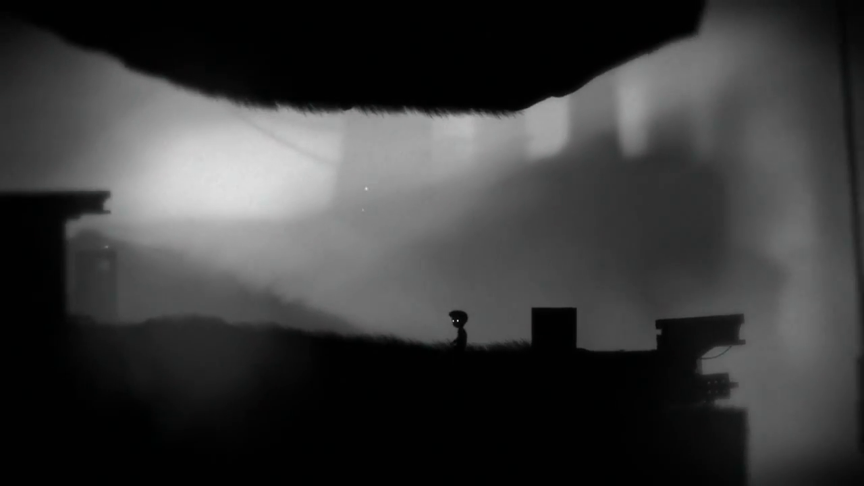
pyautogui.press('Left')
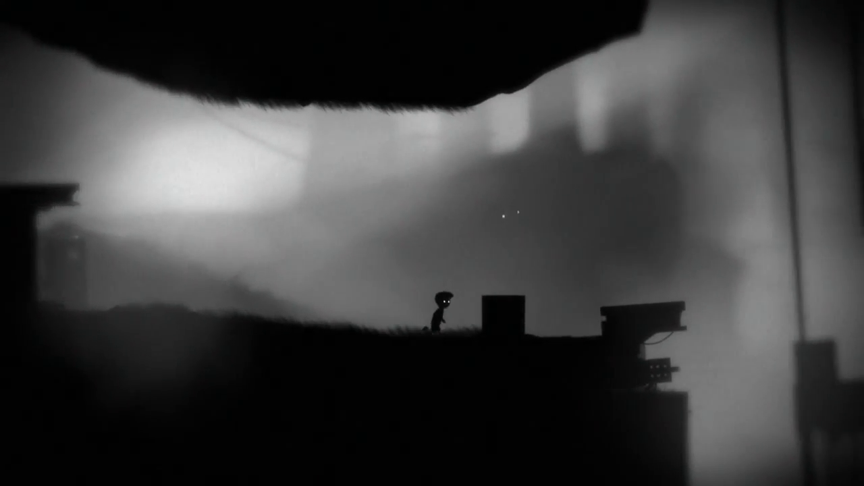
pyautogui.press('ctrl')
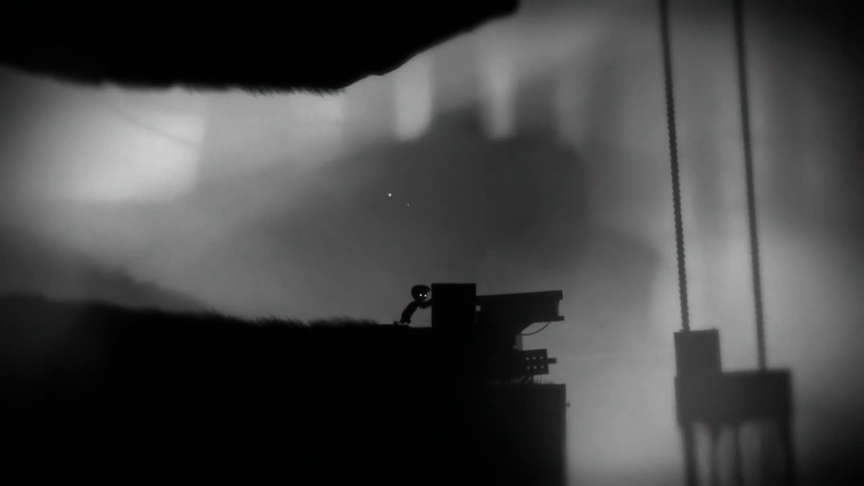
pyautogui.press('Right')
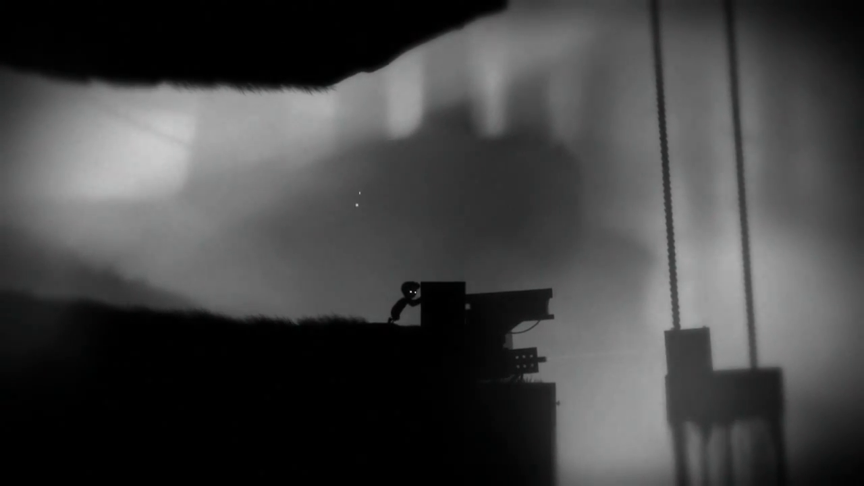
pyautogui.press('Up')
pyautogui.press('Right')
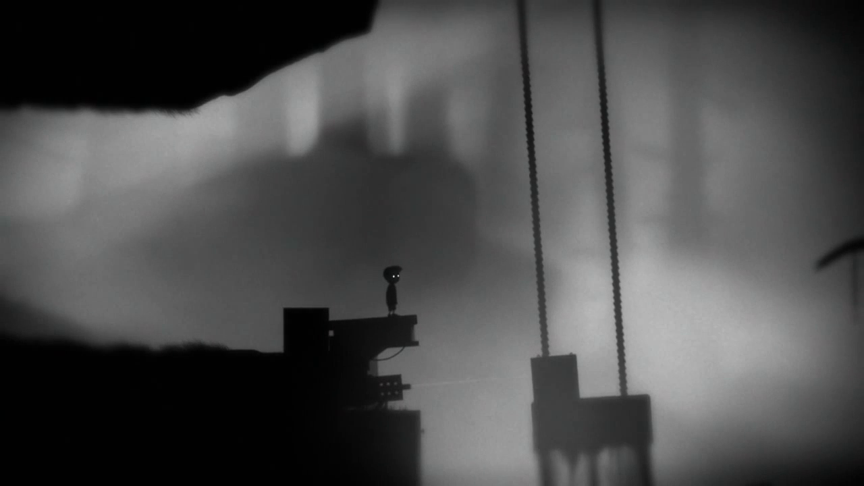
pyautogui.press('Right')
pyautogui.press('Up')
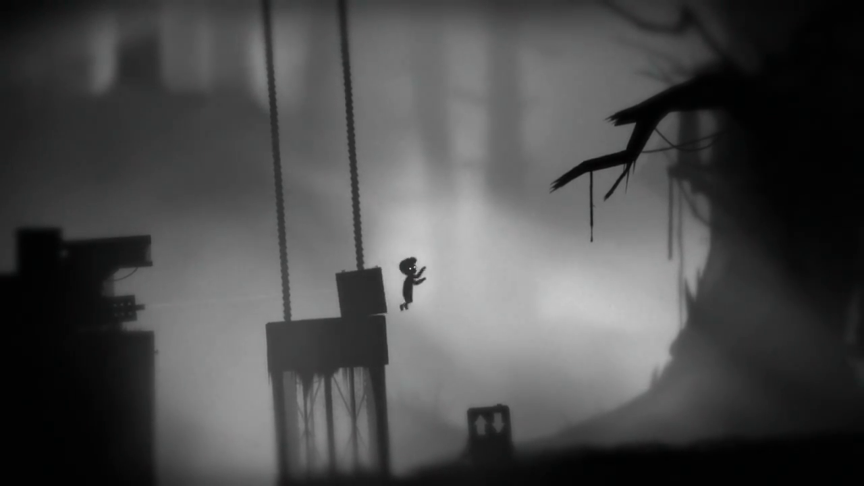
pyautogui.press('Right')
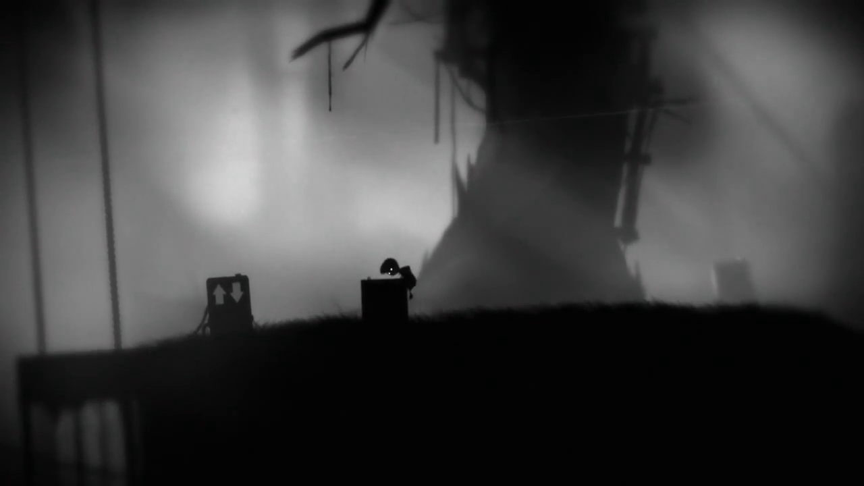
pyautogui.press('Left')
pyautogui.press('Right')
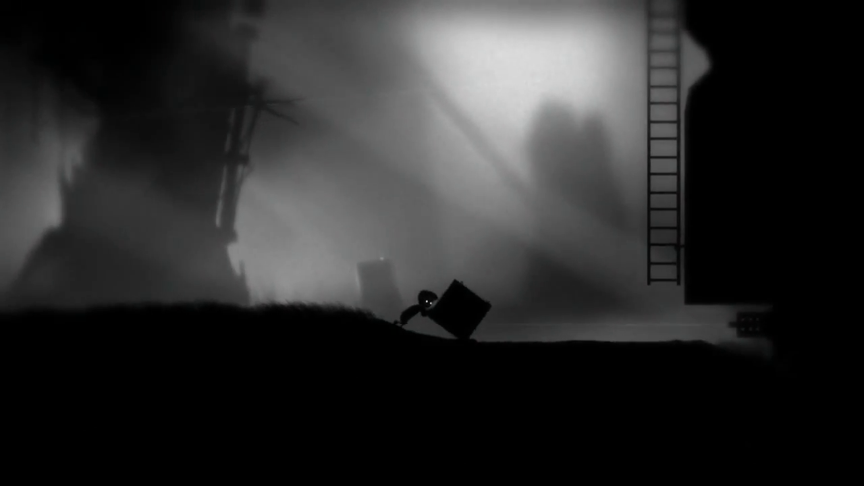
pyautogui.press('Right')
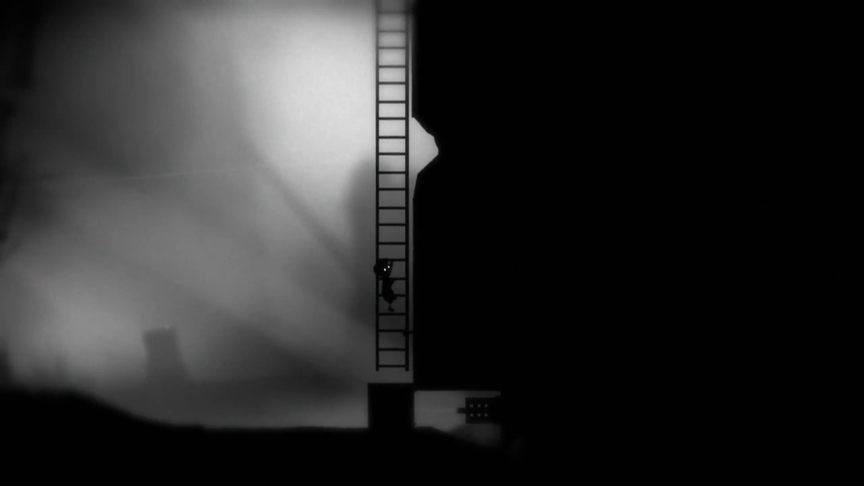
pyautogui.press('Up')
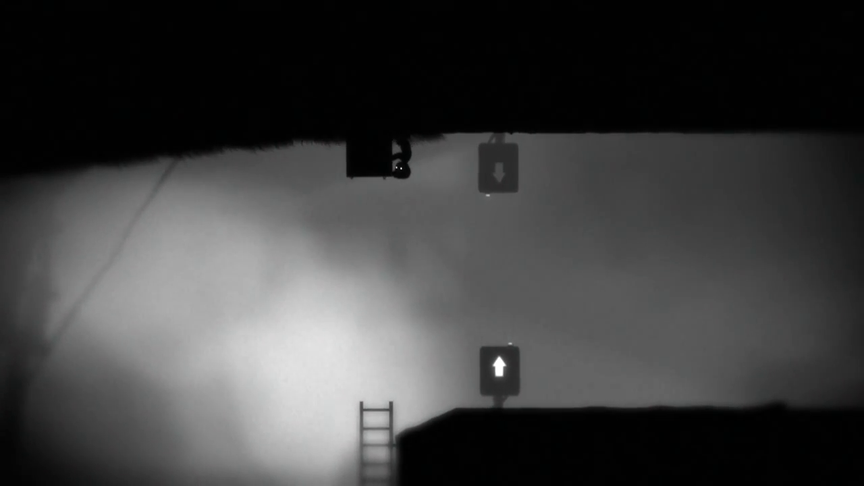
pyautogui.hotkey('ctrl', 'Right')
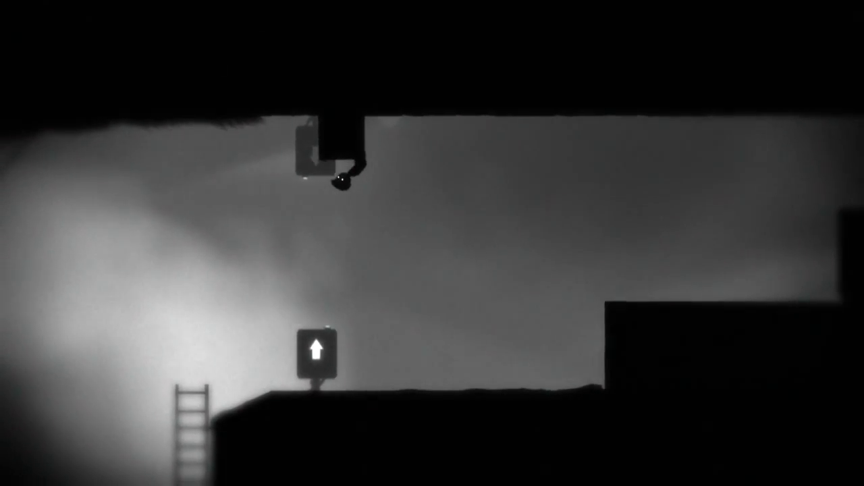
pyautogui.press('Up')
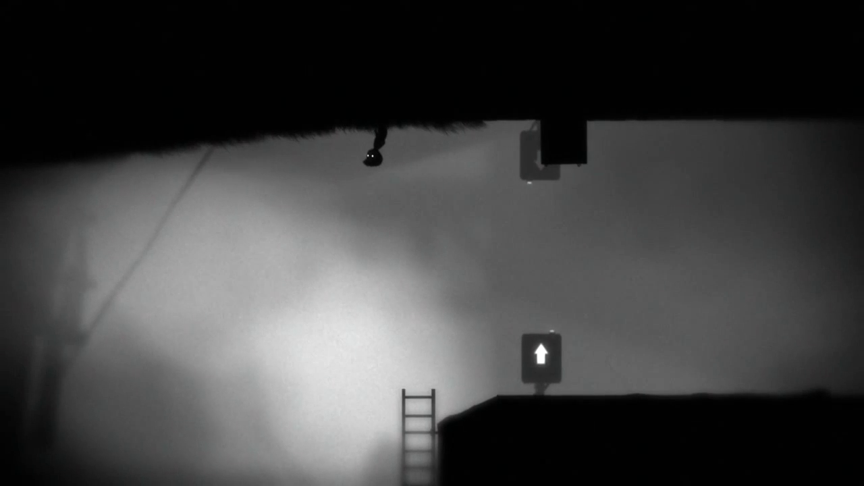